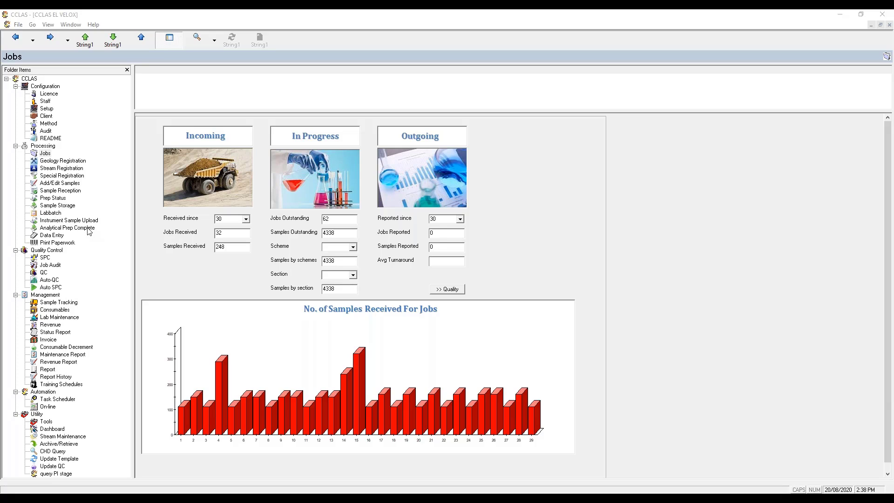
- Review the BAL1 instrument code and its user screen with calibration and serial configuration in Setup, closing Setup when done
{"action": "left_click", "coordinate": [47, 109]}
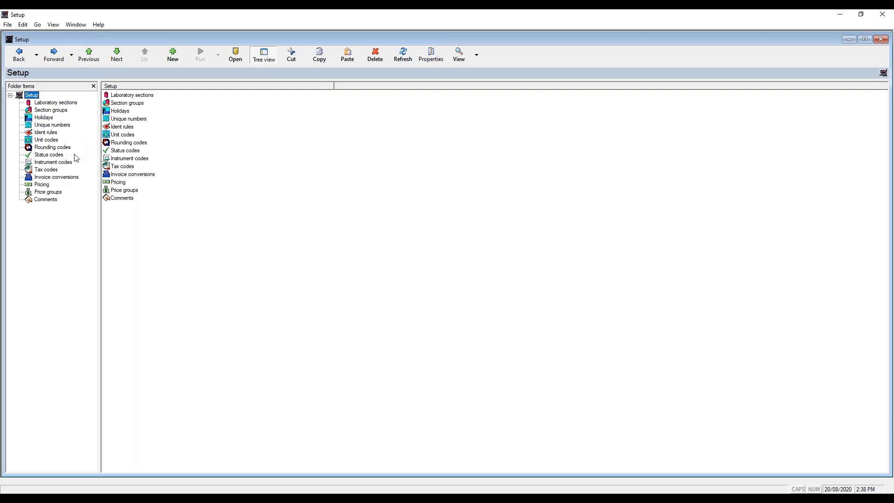
{"action": "left_click", "coordinate": [52, 162]}
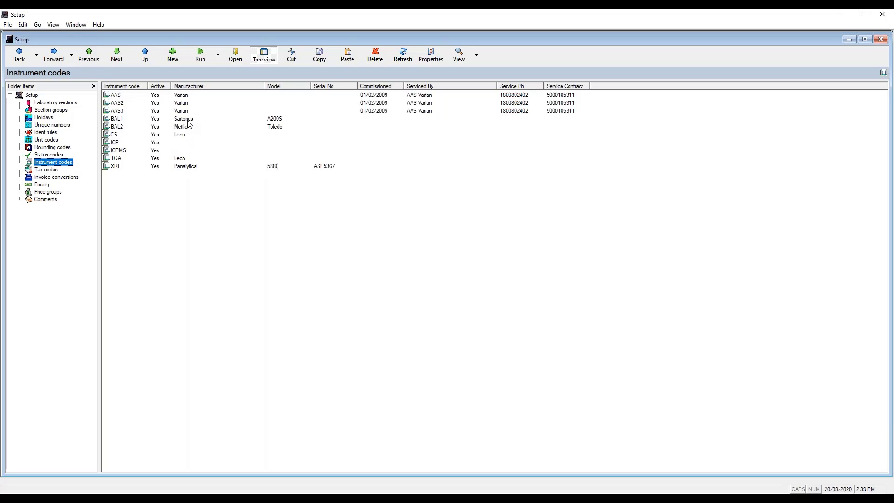
{"action": "double_click", "coordinate": [116, 121]}
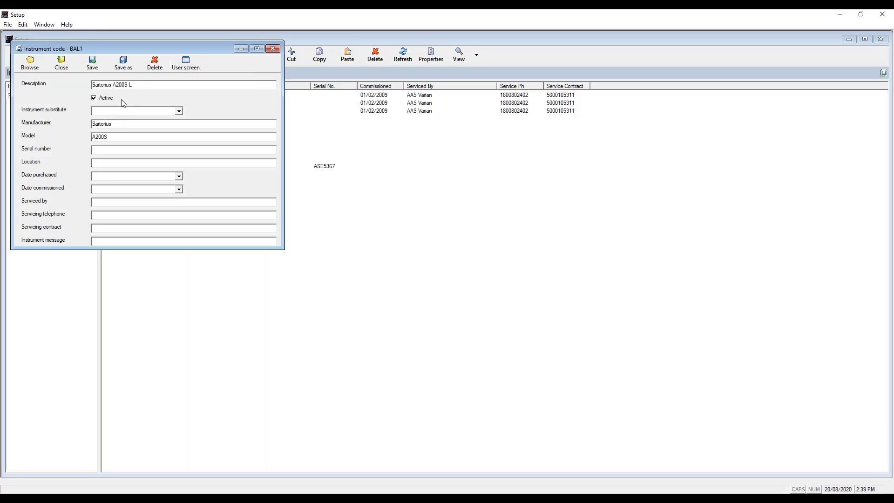
{"action": "left_click", "coordinate": [186, 63]}
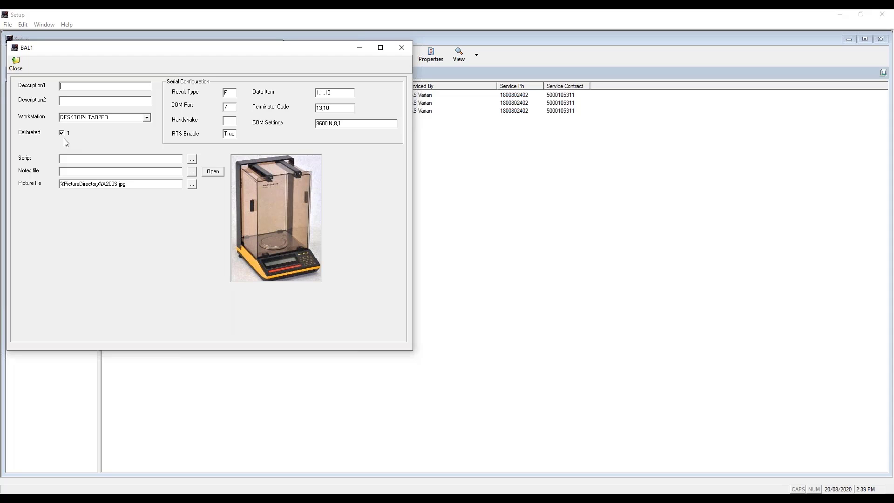
{"action": "left_click", "coordinate": [19, 68]}
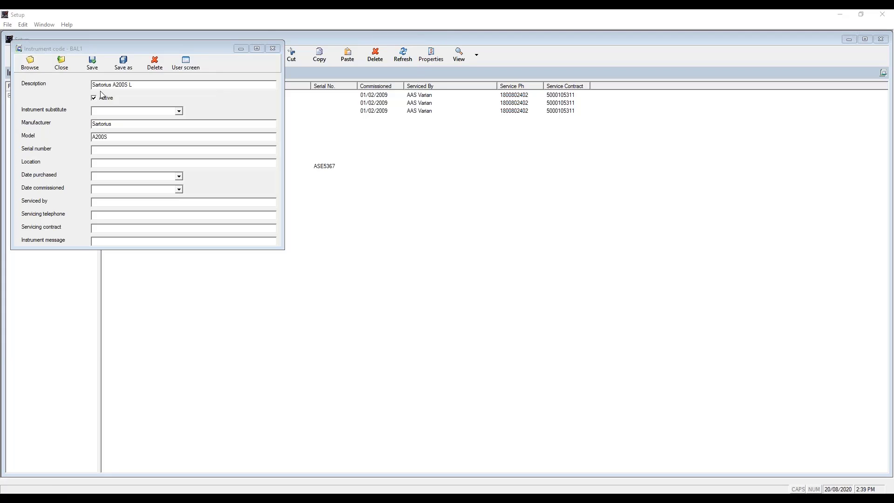
{"action": "left_click", "coordinate": [66, 67]}
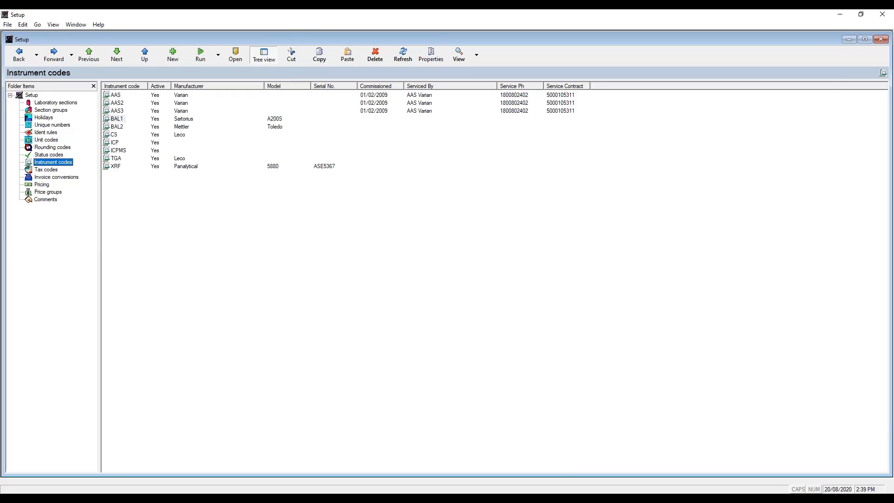
{"action": "left_click", "coordinate": [876, 18]}
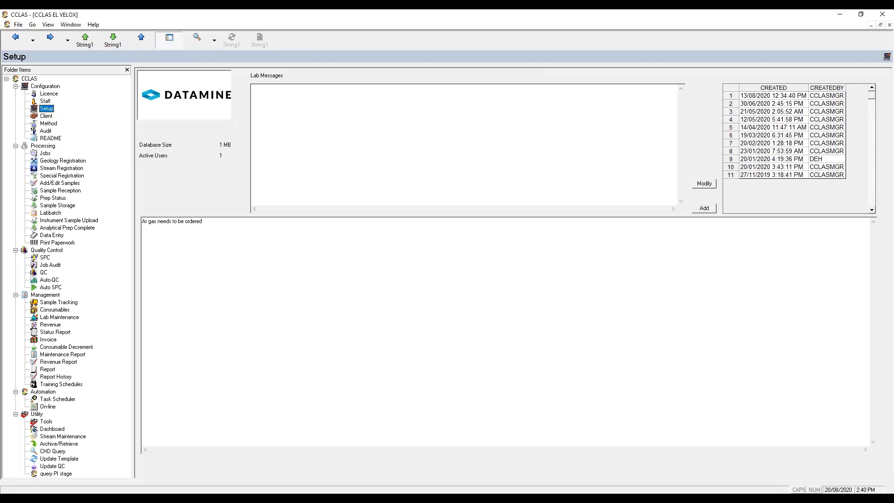
- Open the BAL1_CAL schedule of the BAL_CAL standard stream in Stream Maintenance
{"action": "left_click", "coordinate": [56, 437]}
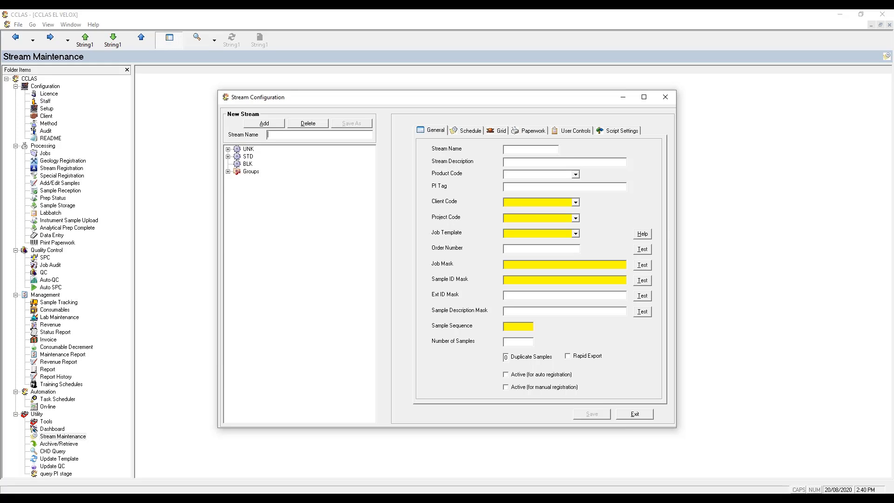
{"action": "left_click", "coordinate": [228, 157]}
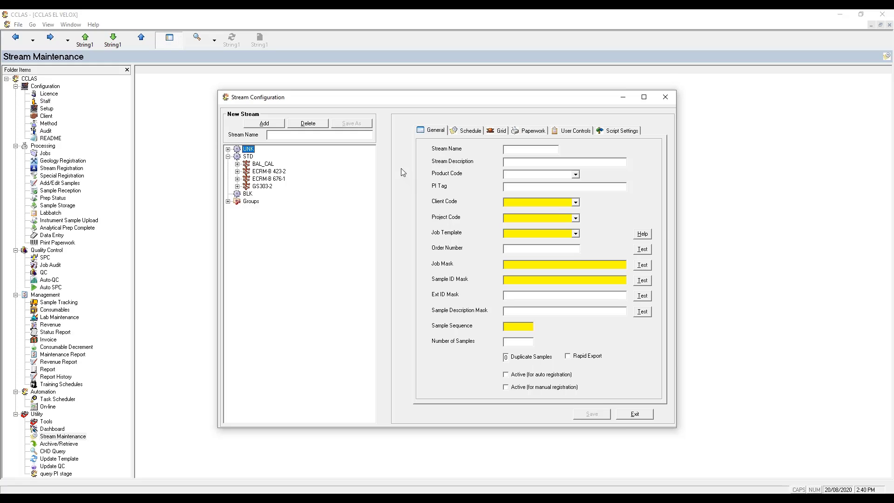
{"action": "left_click", "coordinate": [238, 164]}
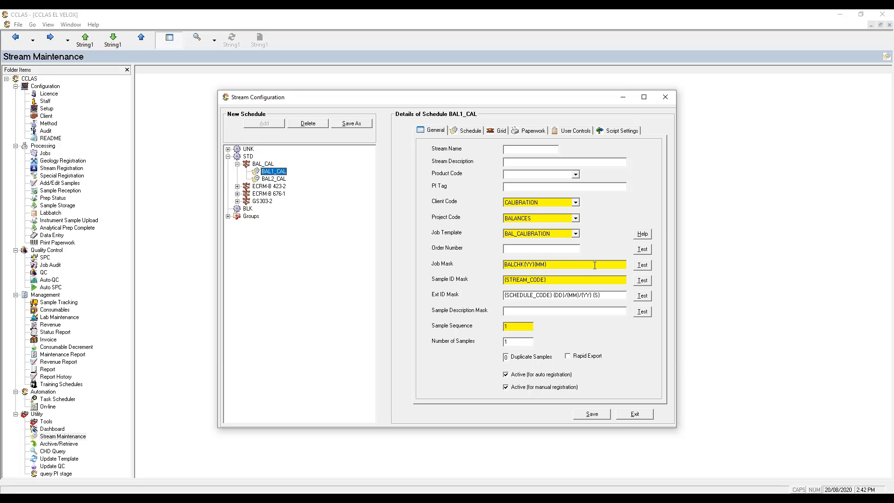
- Test the BAL1_CAL schedule's job mask, sample ID mask and external ID mask
{"action": "left_click", "coordinate": [644, 266]}
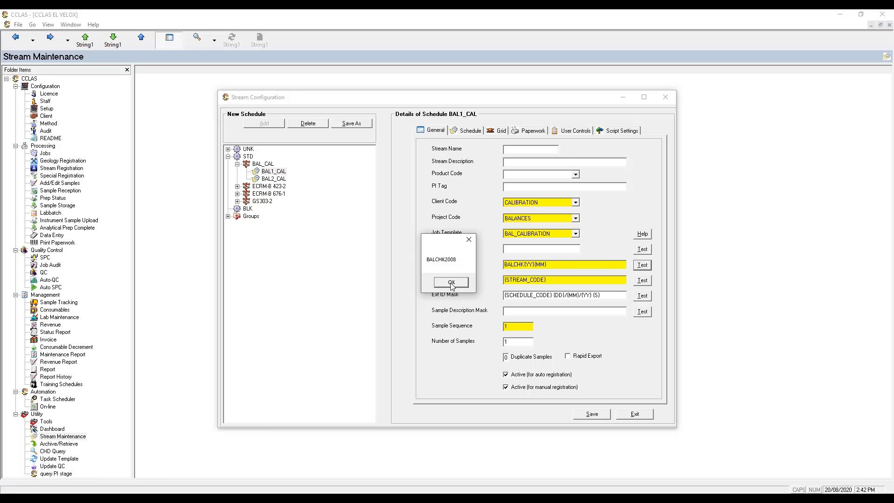
{"action": "left_click", "coordinate": [451, 282]}
{"action": "left_click", "coordinate": [642, 280]}
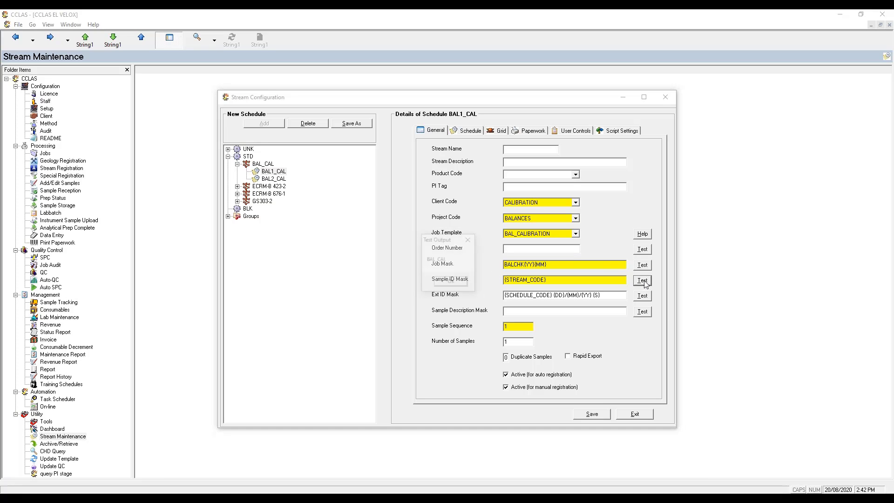
{"action": "left_click", "coordinate": [443, 285]}
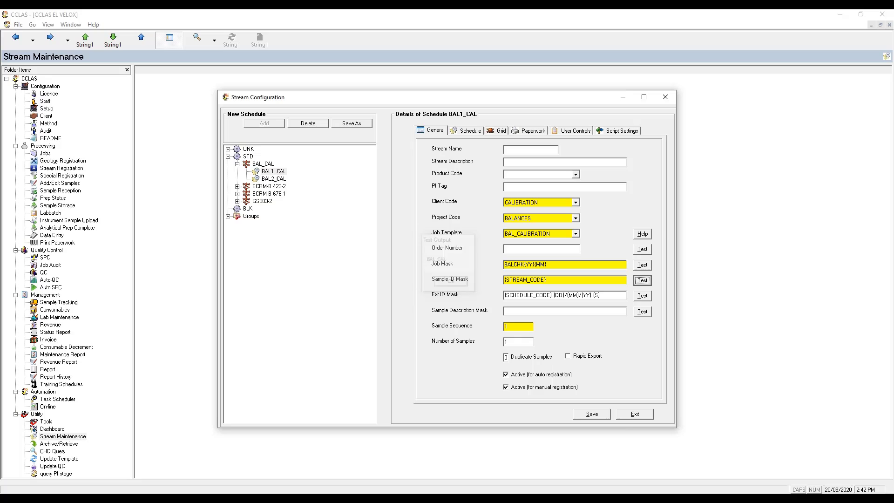
{"action": "left_click", "coordinate": [646, 296]}
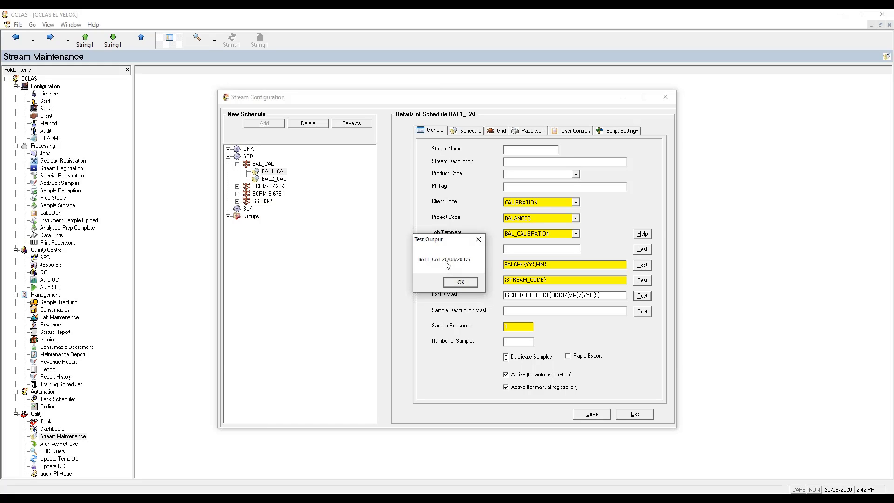
{"action": "left_click", "coordinate": [469, 284]}
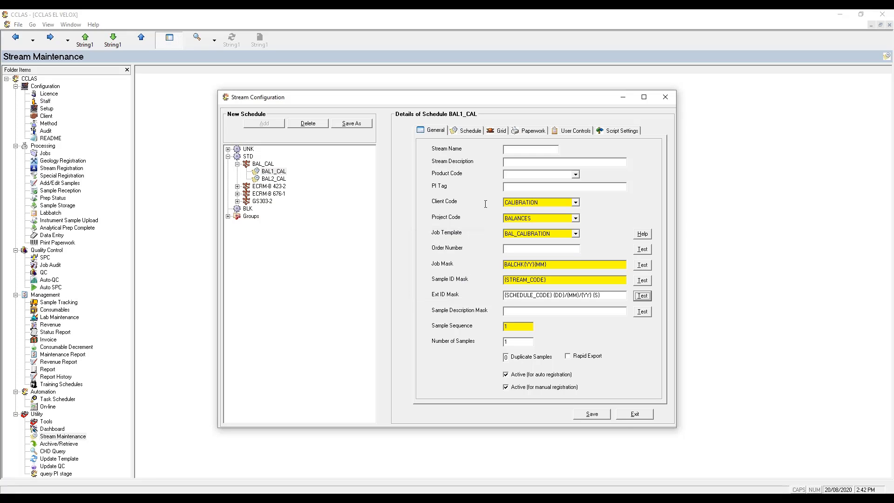
- Review the sampling times and selected schemes of the BAL1_CAL schedule, and exit the stream configuration
{"action": "left_click", "coordinate": [464, 131]}
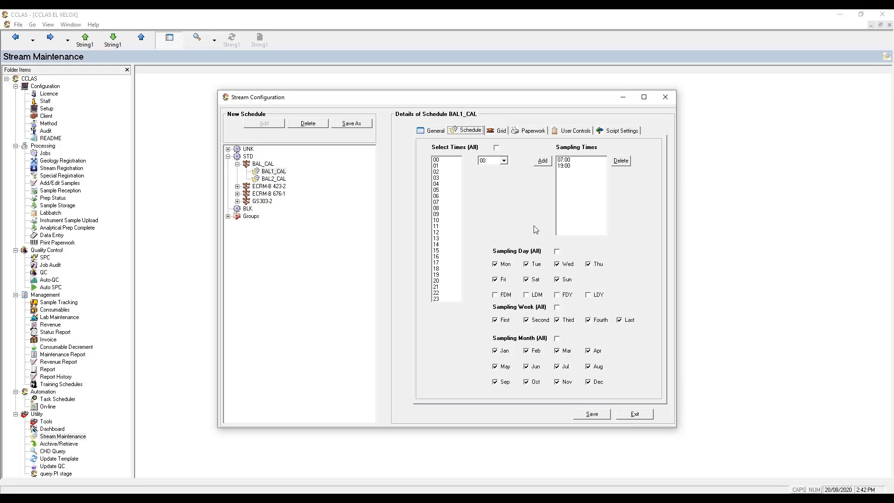
{"action": "left_click", "coordinate": [501, 131]}
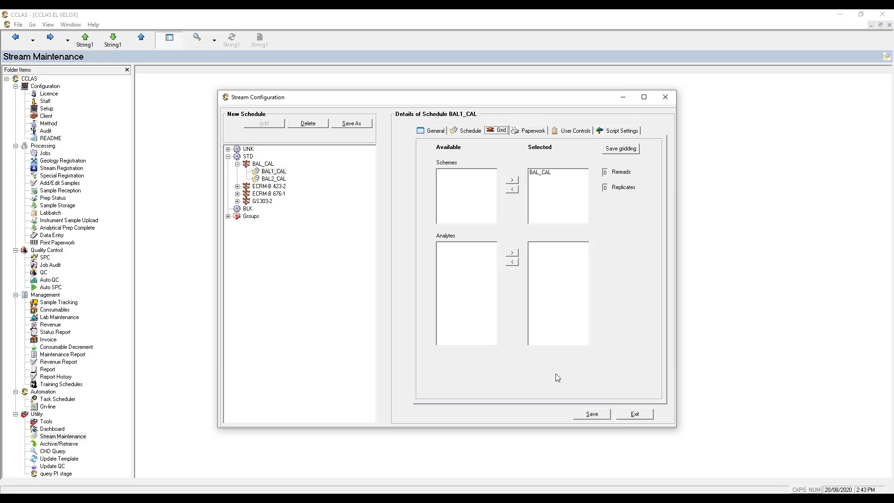
{"action": "left_click", "coordinate": [632, 414]}
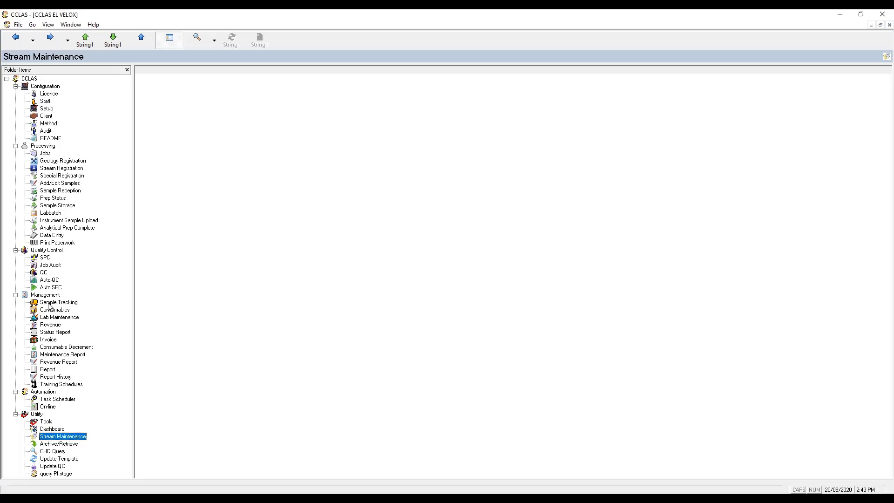
- Run a test of the Stream Registration task 0001 from the Task Scheduler's REGISTRATION group
{"action": "left_click", "coordinate": [58, 399]}
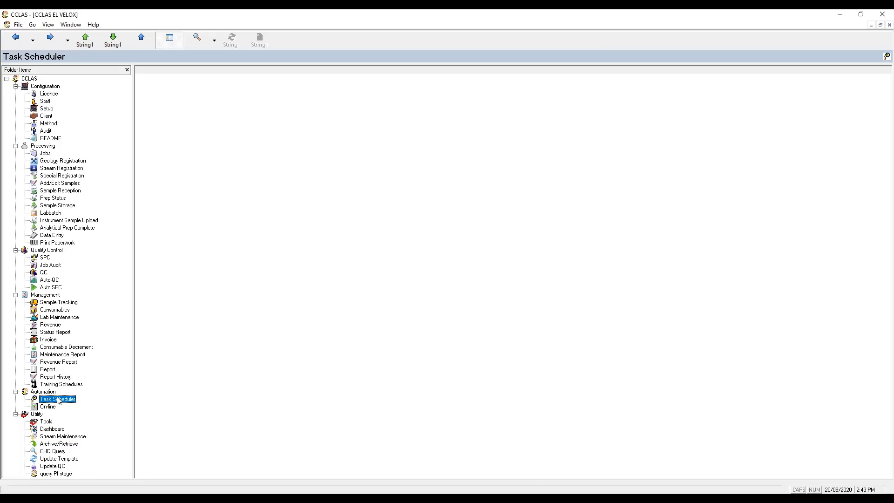
{"action": "left_click", "coordinate": [531, 498]}
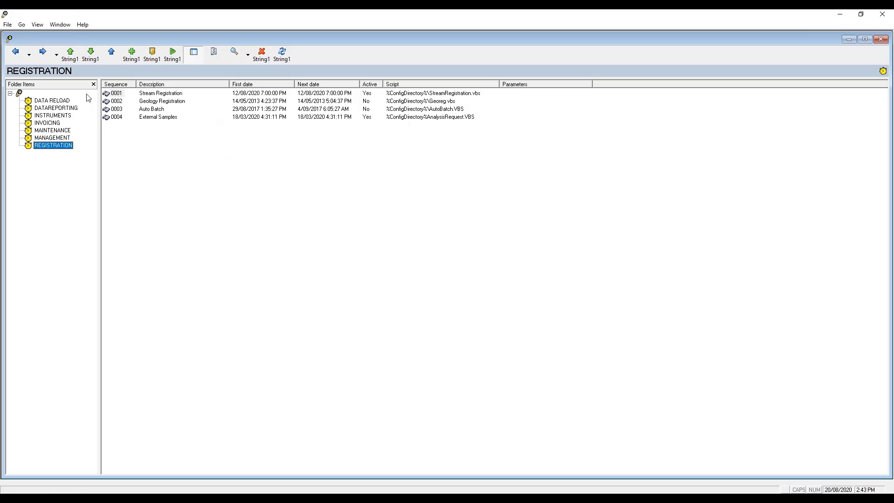
{"action": "left_click", "coordinate": [113, 93]}
{"action": "double_click", "coordinate": [113, 94]}
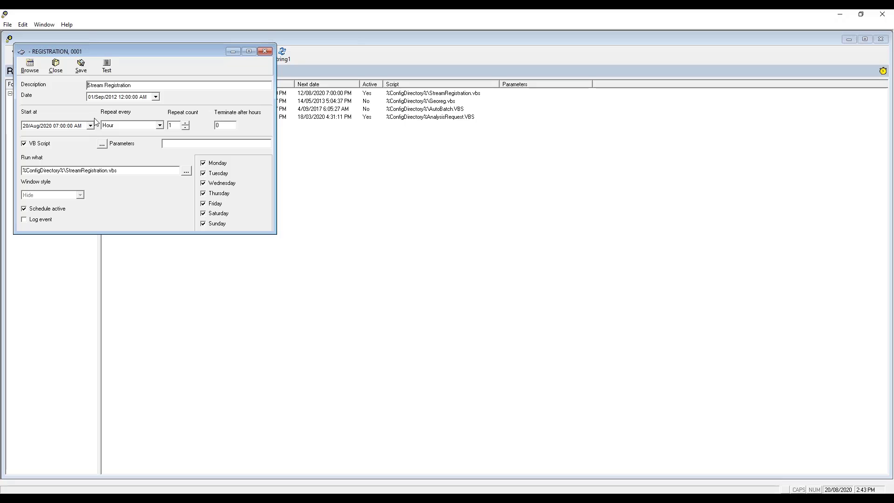
{"action": "left_click", "coordinate": [103, 68]}
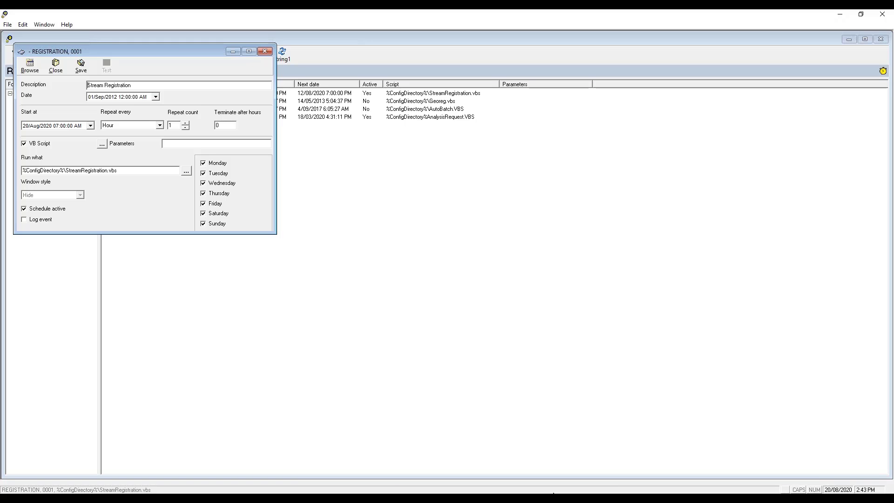
{"action": "mouse_move", "coordinate": [553, 494]}
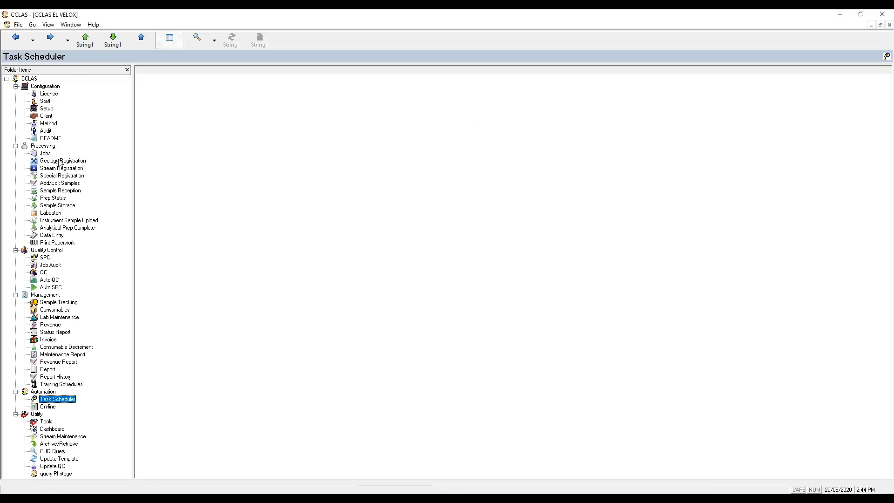
- Open the GEOLOGY BLASTHOLE job JB027839 for data entry in Weight/Volume mode
{"action": "left_click", "coordinate": [52, 235]}
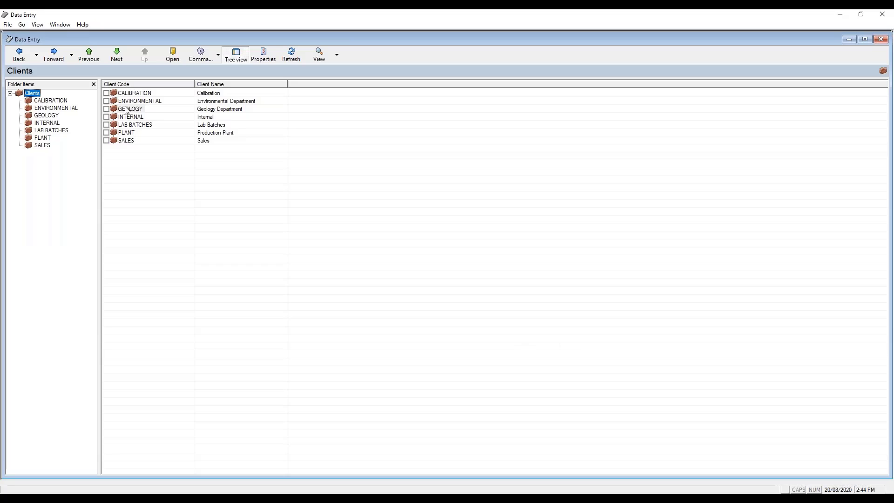
{"action": "double_click", "coordinate": [130, 109]}
{"action": "double_click", "coordinate": [129, 94]}
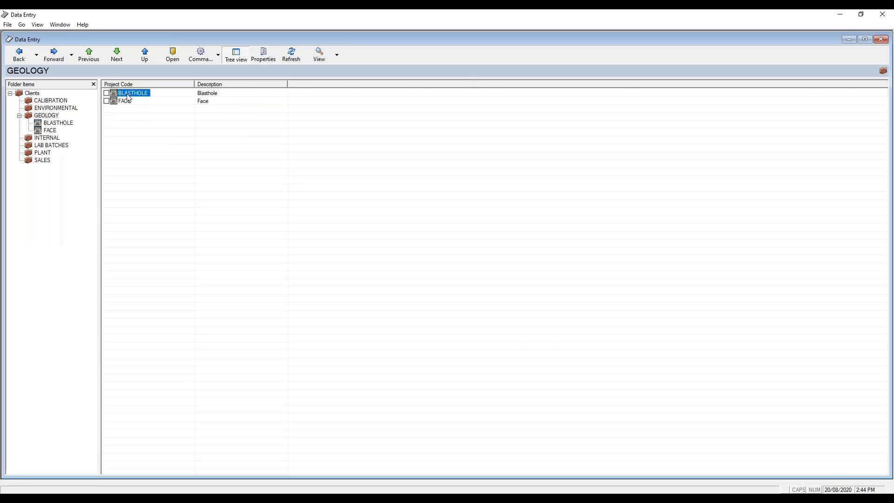
{"action": "left_click", "coordinate": [130, 133]}
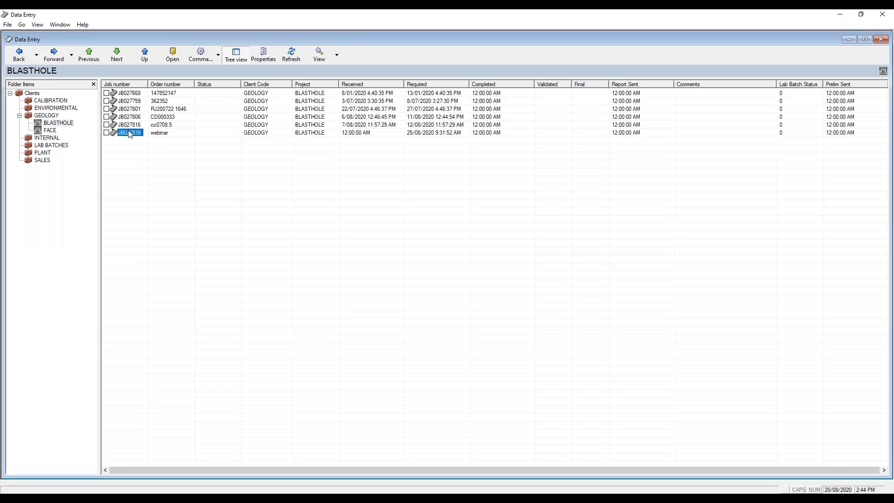
{"action": "double_click", "coordinate": [130, 133]}
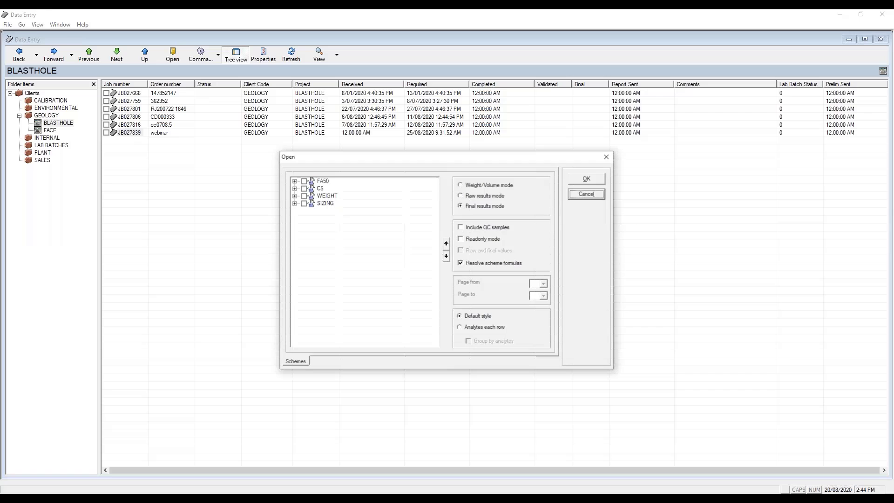
{"action": "left_click", "coordinate": [460, 186]}
{"action": "left_click", "coordinate": [598, 180]}
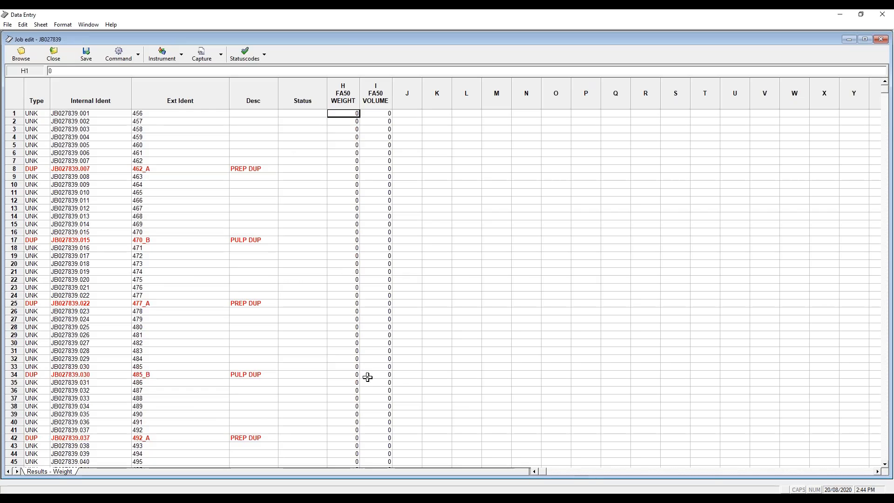
- Try to connect the BAL1 Sartorius A200S L balance to the job for capturing WEIGHT, and display the capture options
{"action": "left_click", "coordinate": [138, 56]}
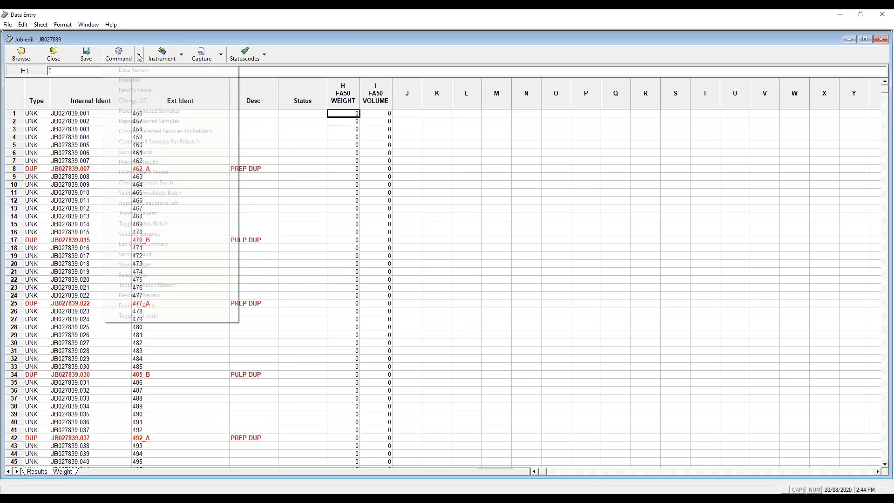
{"action": "left_click", "coordinate": [182, 57]}
{"action": "left_click", "coordinate": [182, 57]}
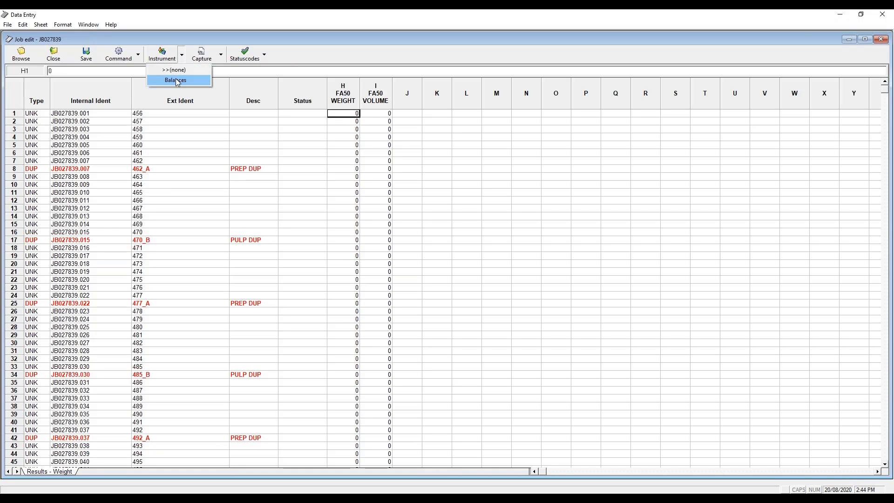
{"action": "left_click", "coordinate": [176, 80]}
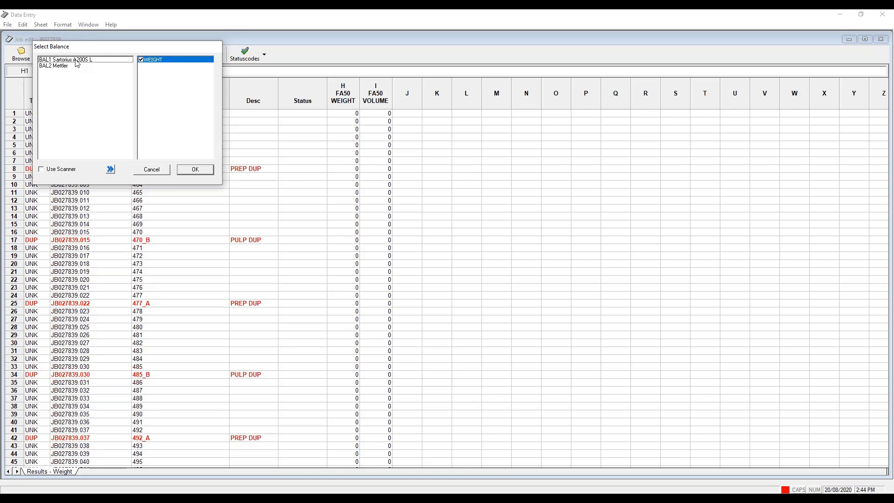
{"action": "left_click", "coordinate": [77, 62]}
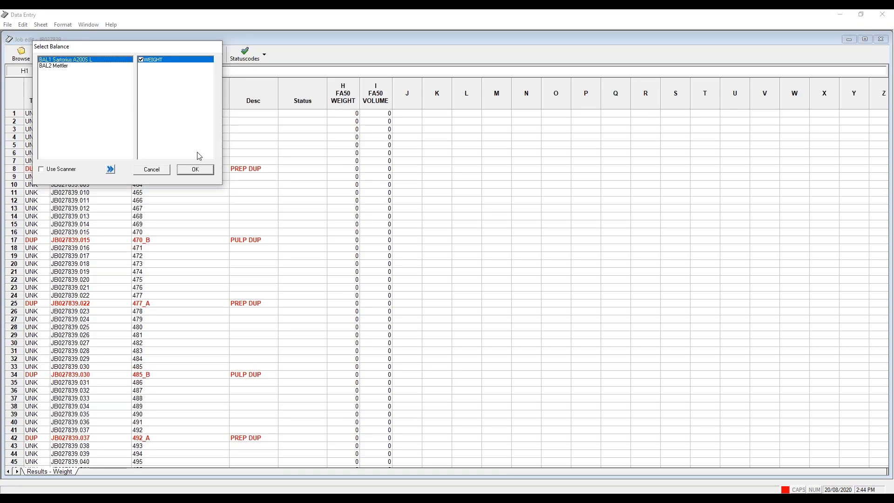
{"action": "left_click", "coordinate": [201, 173]}
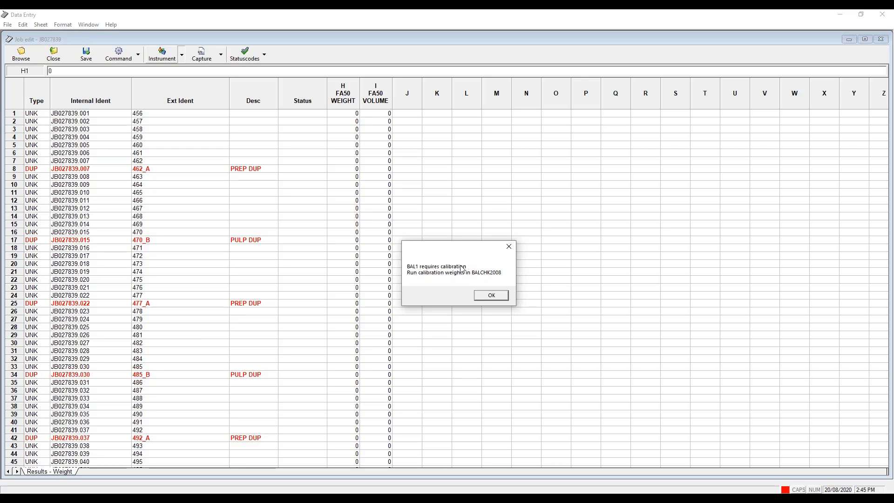
{"action": "left_click", "coordinate": [491, 296]}
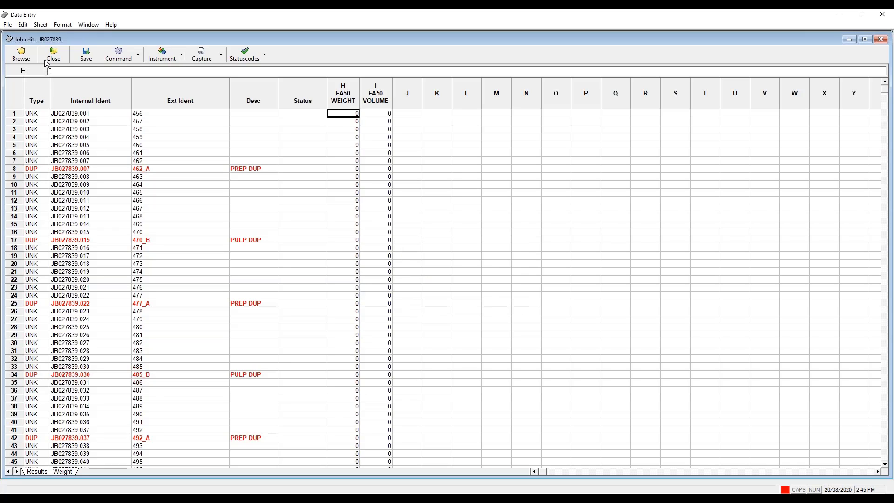
{"action": "left_click", "coordinate": [221, 55]}
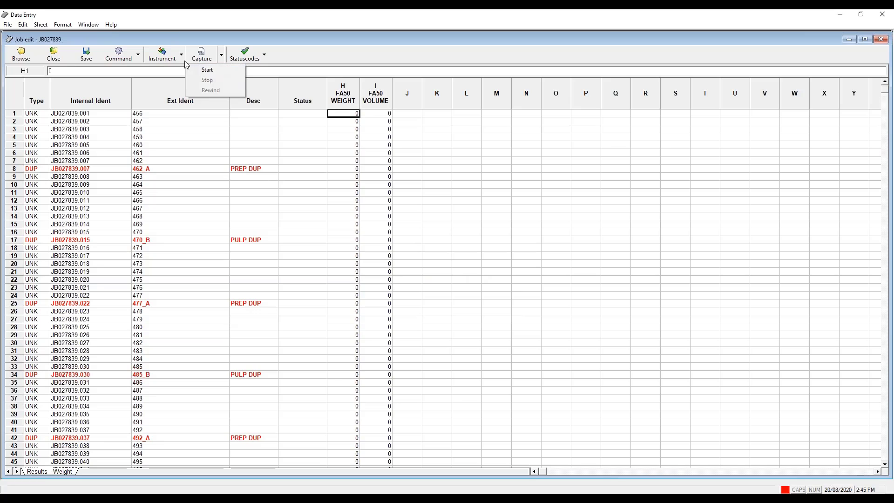
- Close the JB027839 job sheet and return to the job list
{"action": "left_click", "coordinate": [59, 57]}
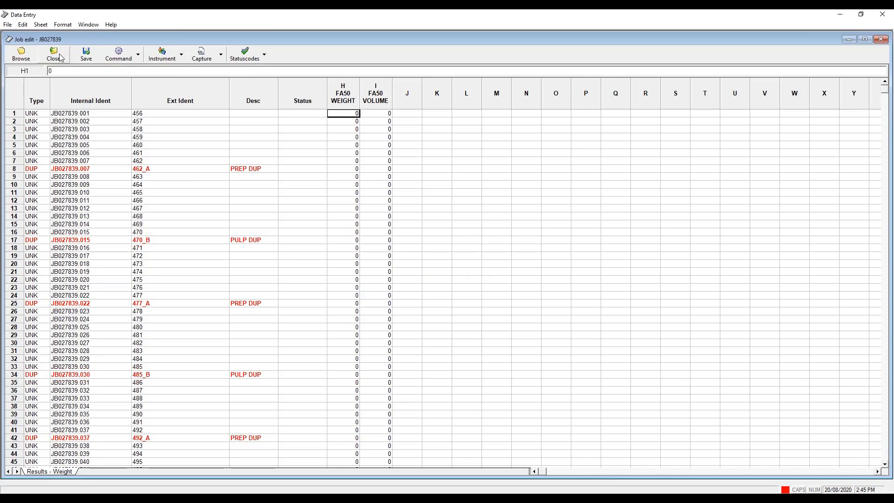
{"action": "left_click", "coordinate": [220, 54]}
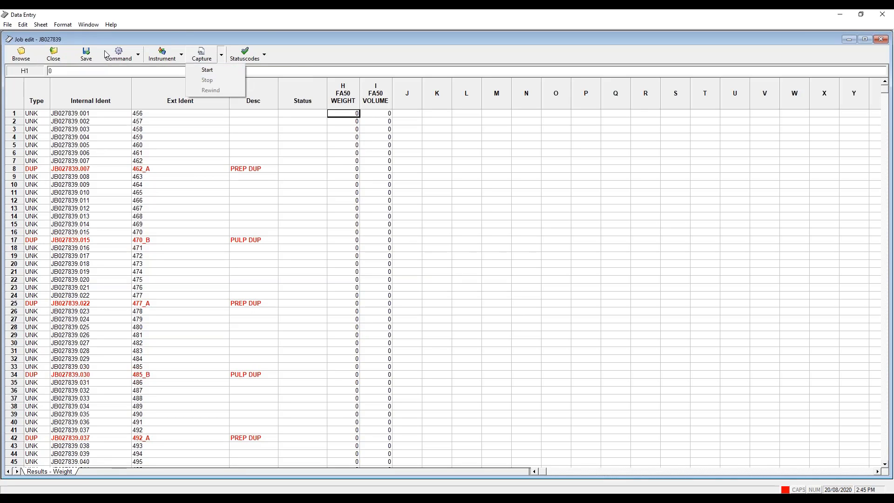
{"action": "left_click", "coordinate": [56, 58]}
{"action": "left_click", "coordinate": [56, 58]}
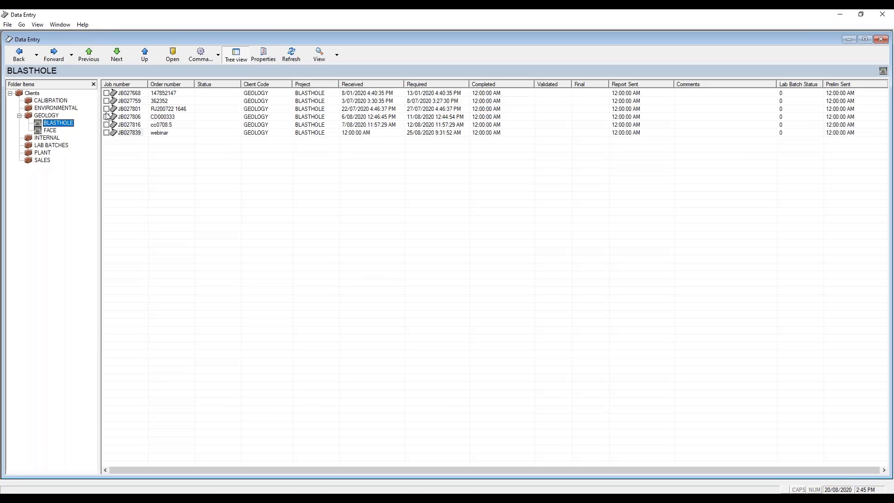
- Open the CALIBRATION BALANCES job BALCHK2008 with the BAL_CAL scheme for data entry in Final results mode
{"action": "left_click", "coordinate": [58, 101]}
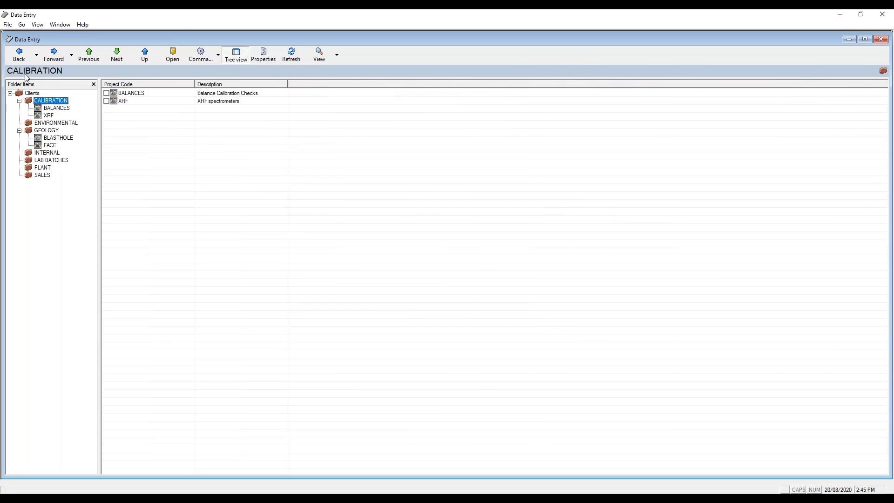
{"action": "left_click", "coordinate": [124, 94]}
{"action": "double_click", "coordinate": [125, 94]}
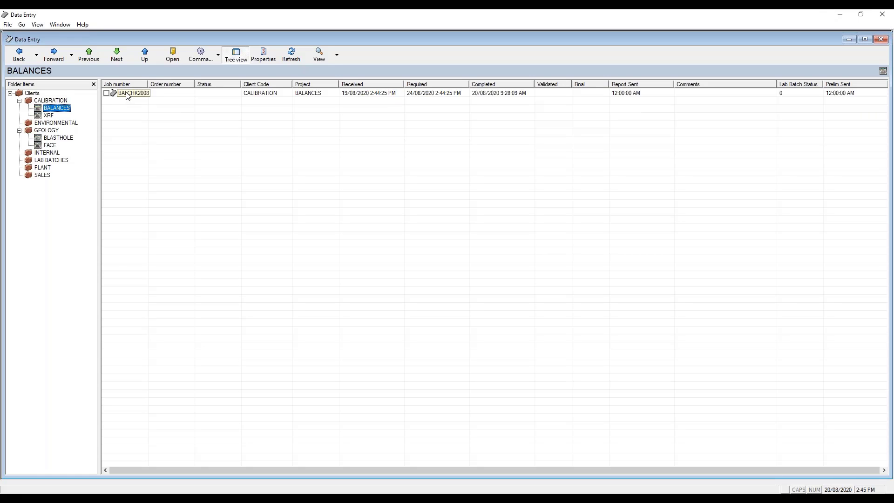
{"action": "left_click", "coordinate": [127, 95]}
{"action": "double_click", "coordinate": [128, 95]}
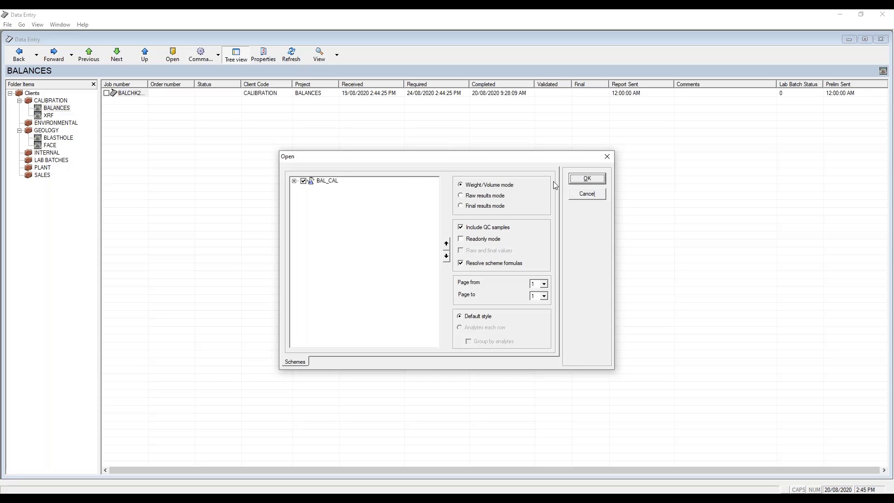
{"action": "left_click", "coordinate": [460, 206]}
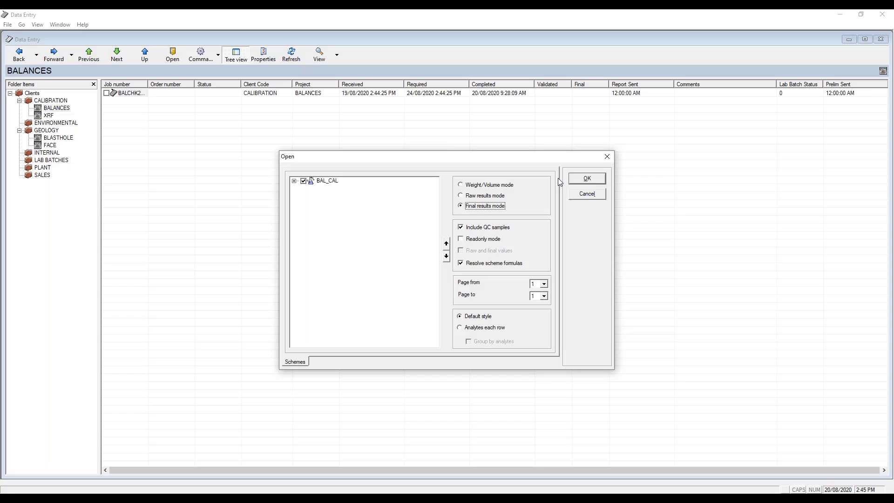
{"action": "left_click", "coordinate": [587, 179]}
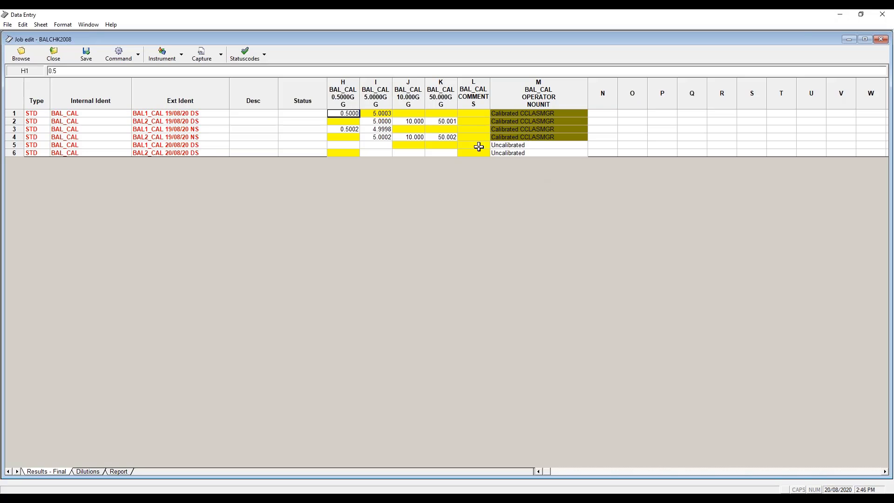
- Enter readings of .5 for 0.5000G and 5 for 5.0000G by hand in the BAL1_CAL 20/08/20 DS row
{"action": "left_click", "coordinate": [344, 145]}
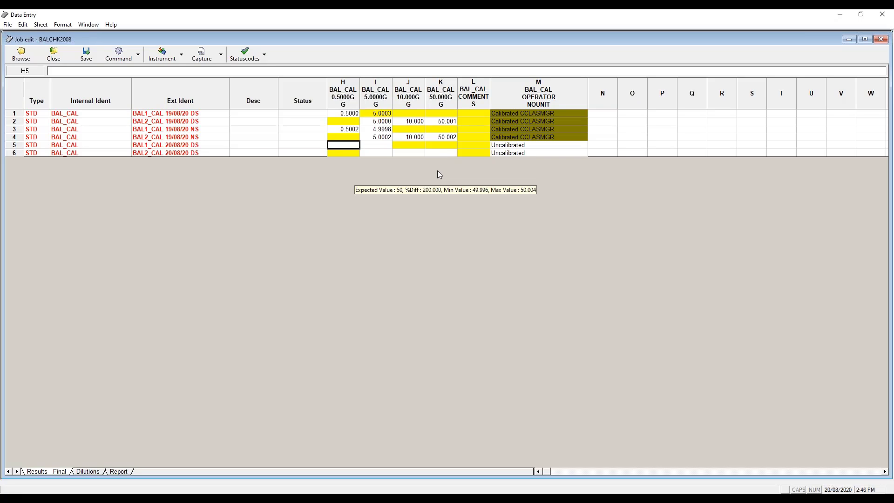
{"action": "type", "text": ".5"}
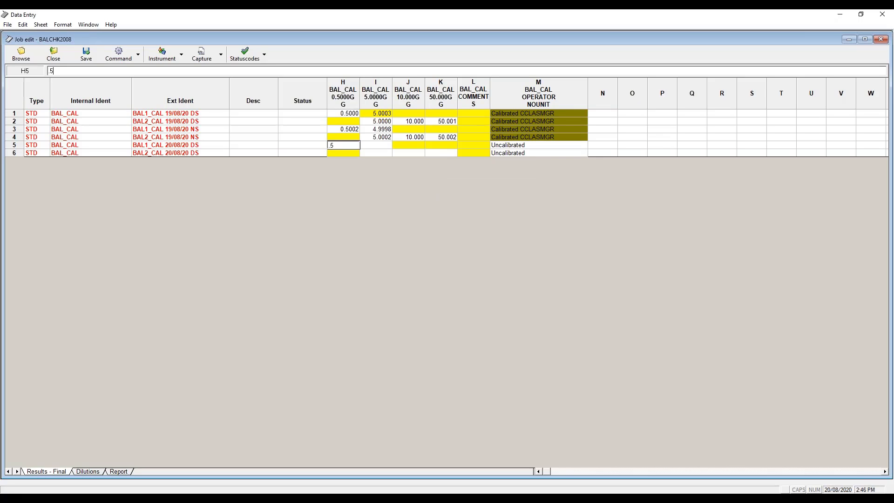
{"action": "key", "text": "Return"}
{"action": "key", "text": "Down"}
{"action": "key", "text": "Down"}
{"action": "key", "text": "Down"}
{"action": "key", "text": "Down"}
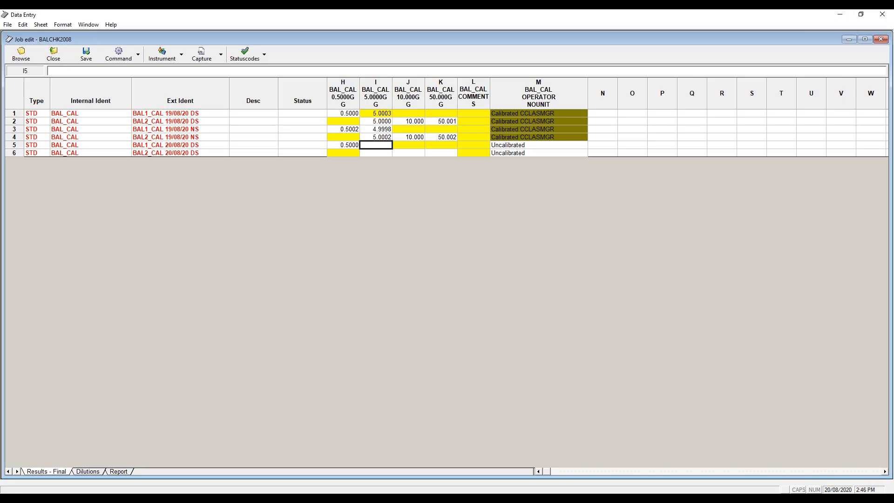
{"action": "type", "text": "5"}
{"action": "key", "text": "Return"}
- Clear the 0.5000G and 5.0000G readings entered by hand in the BAL1_CAL 20/08/20 DS row
{"action": "mouse_move", "coordinate": [435, 159]}
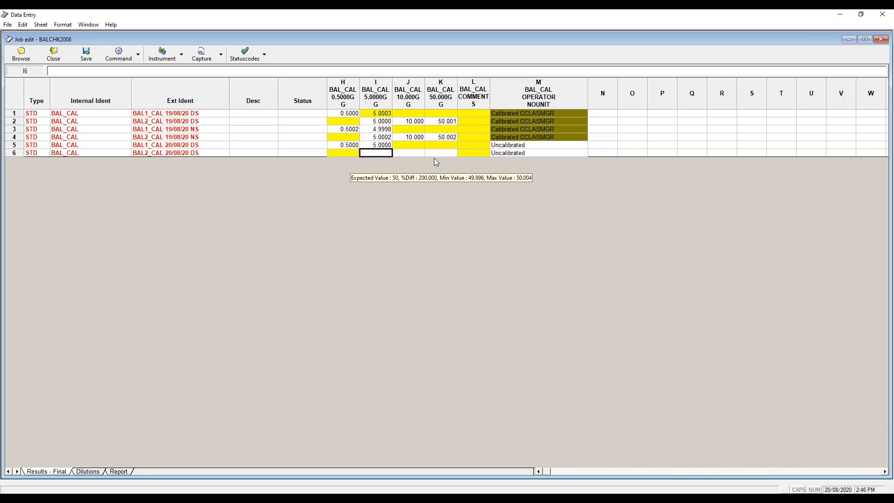
{"action": "left_click", "coordinate": [346, 144]}
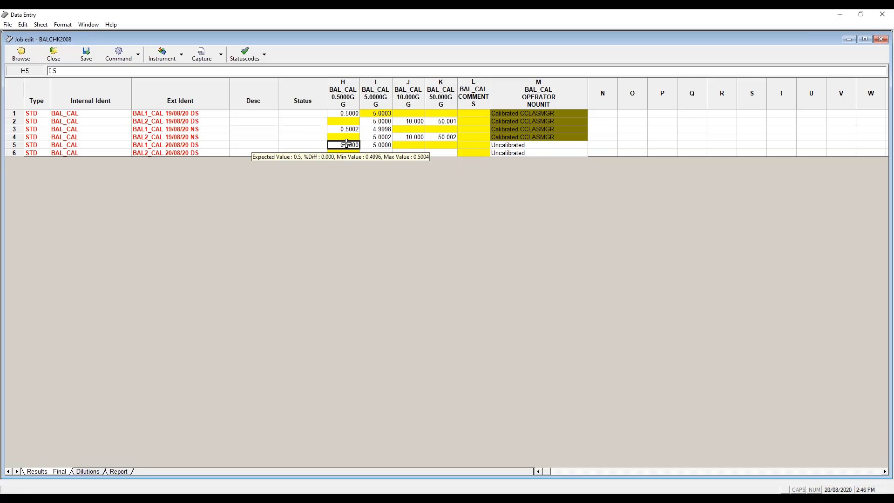
{"action": "left_click_drag", "start_coordinate": [346, 145], "coordinate": [375, 145]}
{"action": "mouse_move", "coordinate": [396, 196]}
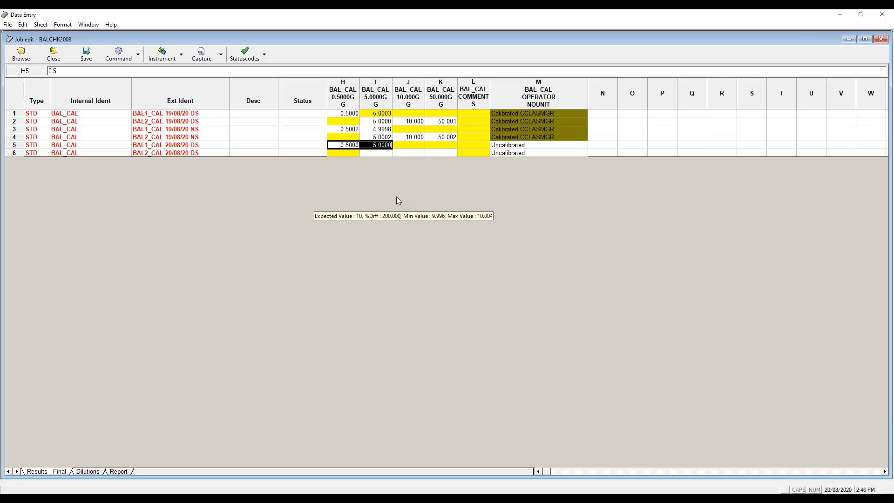
{"action": "key", "text": "Delete"}
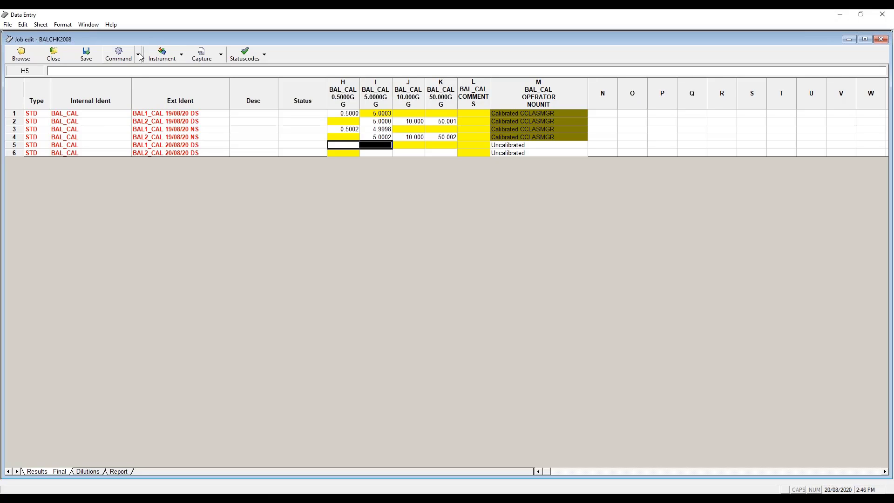
- Connect the BAL1 Sartorius A200S L balance to the job for capturing 0.5000G, 5.0000G, 10.000G and 50.000G
{"action": "left_click", "coordinate": [182, 54]}
{"action": "left_click", "coordinate": [177, 80]}
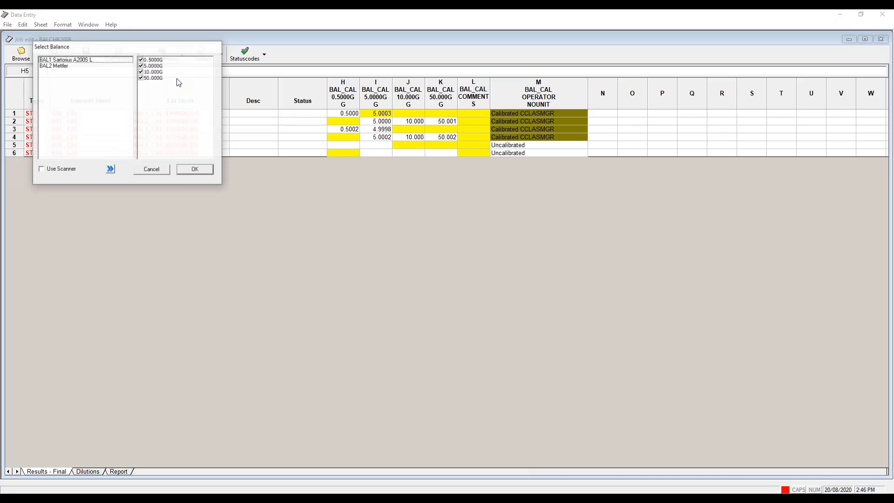
{"action": "left_click", "coordinate": [189, 170]}
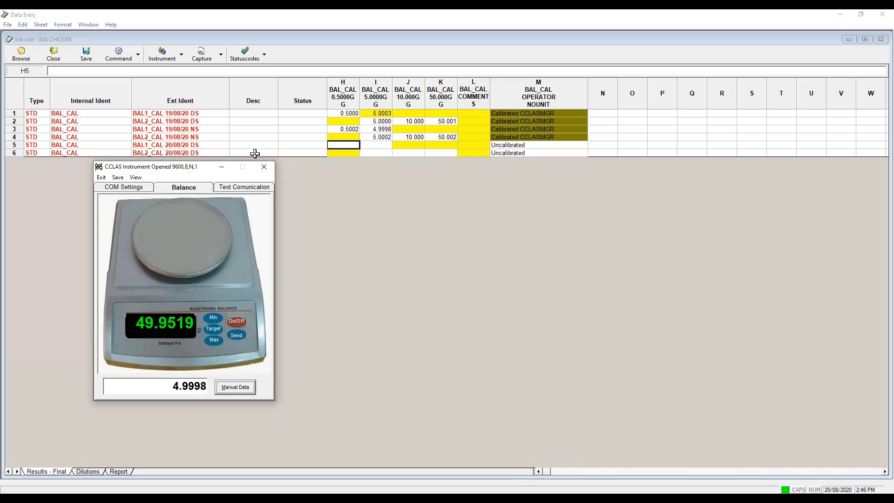
- Send manual balance readings of .50001 for 0.5000G and 5.0004 for 5.0000G to the BAL1_CAL 20/08/20 DS row
{"action": "left_click_drag", "start_coordinate": [168, 386], "coordinate": [207, 386]}
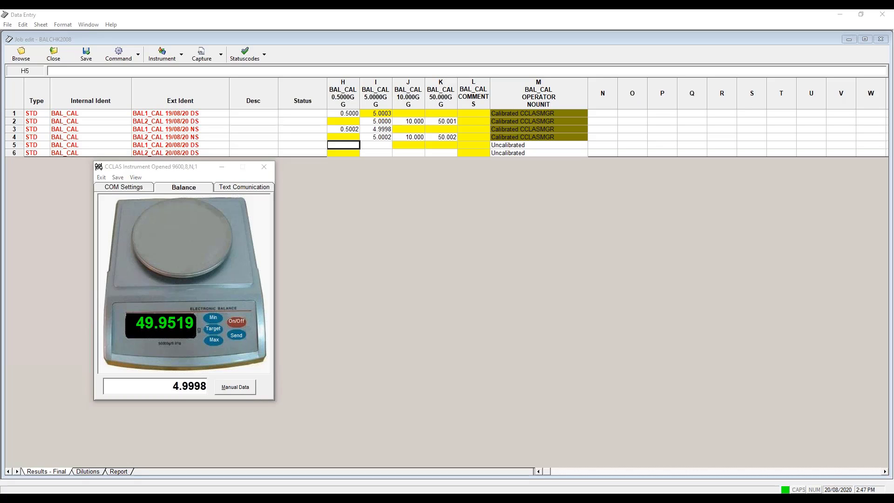
{"action": "left_click", "coordinate": [209, 384]}
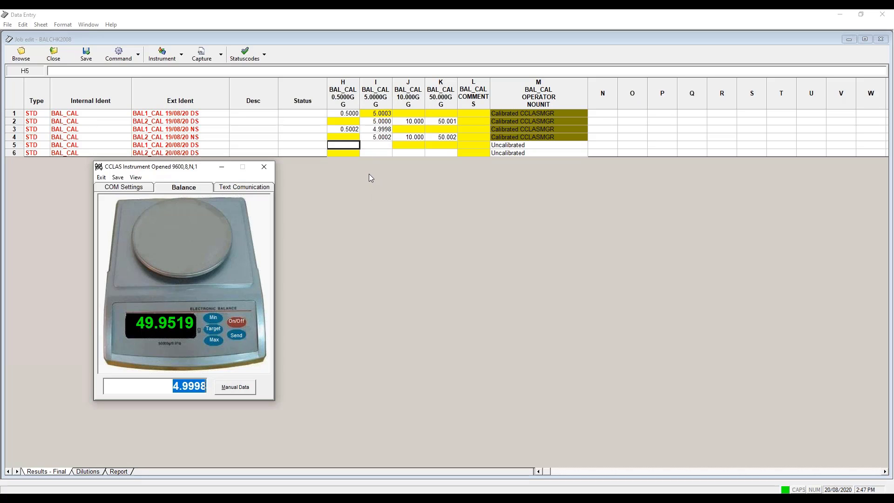
{"action": "type", "text": "500"}
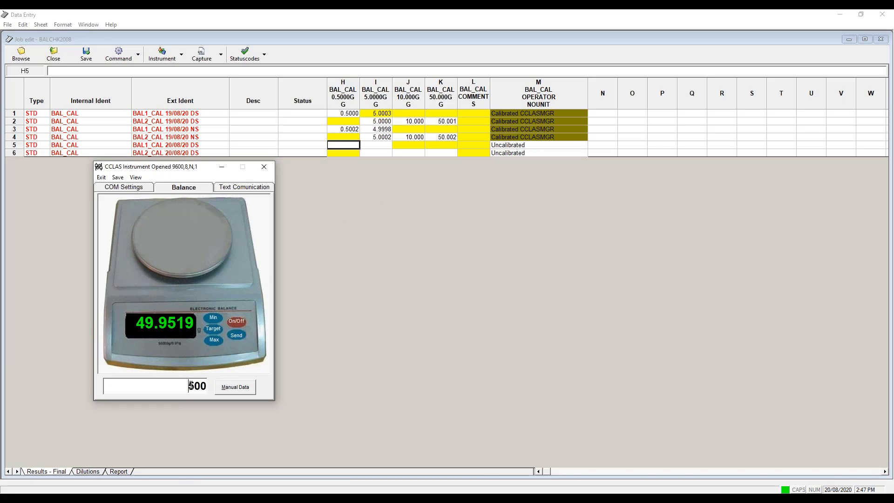
{"action": "double_click", "coordinate": [192, 386]}
{"action": "type", "text": ".50001"}
{"action": "left_click", "coordinate": [237, 388]}
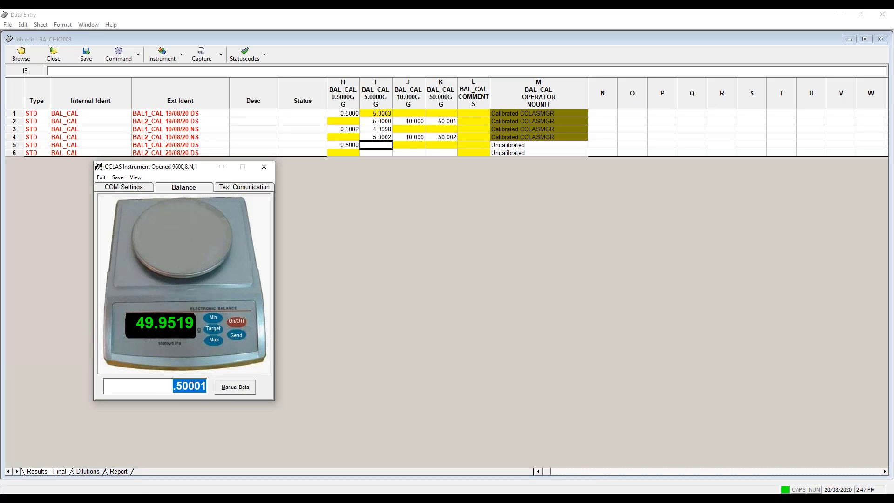
{"action": "type", "text": "5.000"}
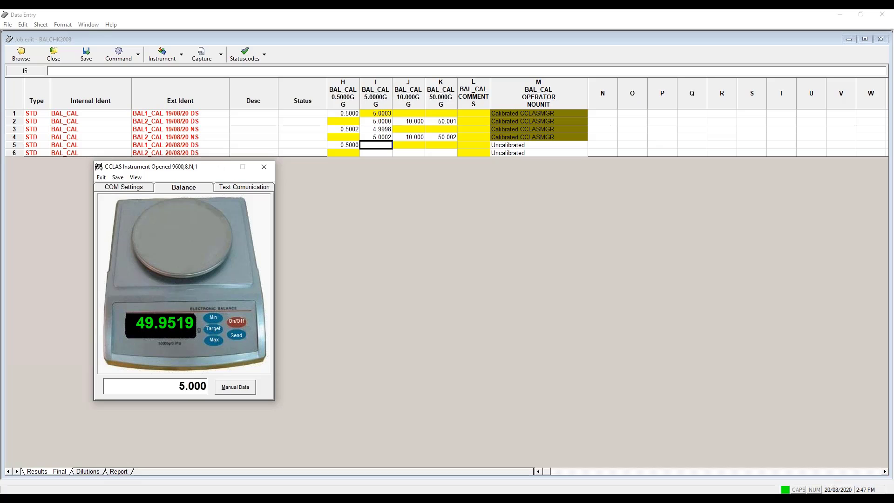
{"action": "type", "text": "4"}
{"action": "left_click", "coordinate": [245, 387]}
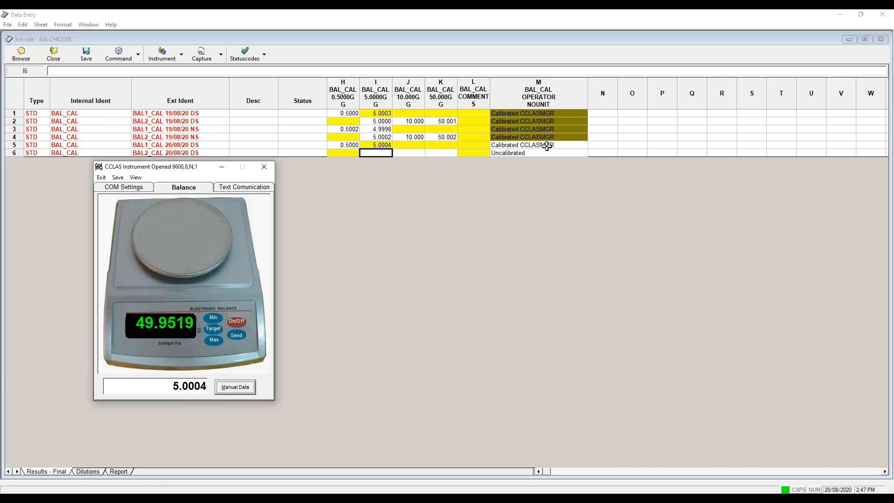
- Send manual balance readings of 5.0004 for 5.0000G and 10.001 for 10.000G to the BAL2_CAL 20/08/20 DS row
{"action": "left_click", "coordinate": [375, 144]}
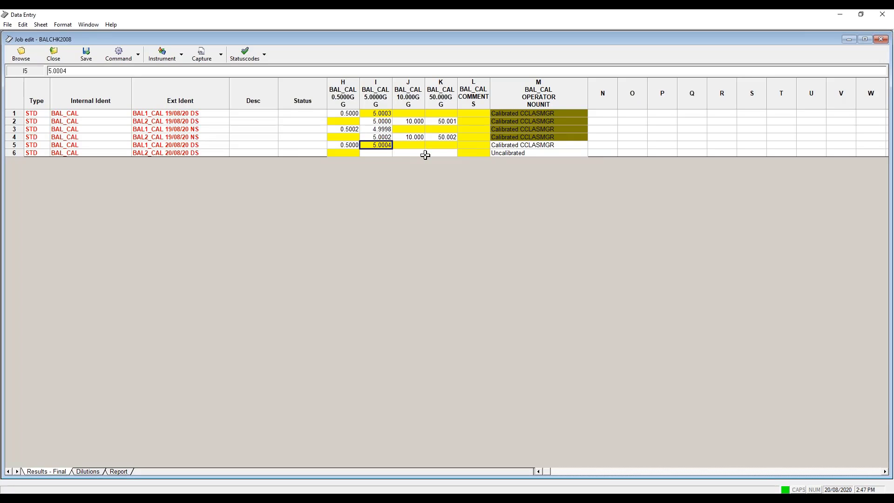
{"action": "mouse_move", "coordinate": [385, 144]}
{"action": "left_click", "coordinate": [369, 154]}
{"action": "left_click", "coordinate": [461, 493]}
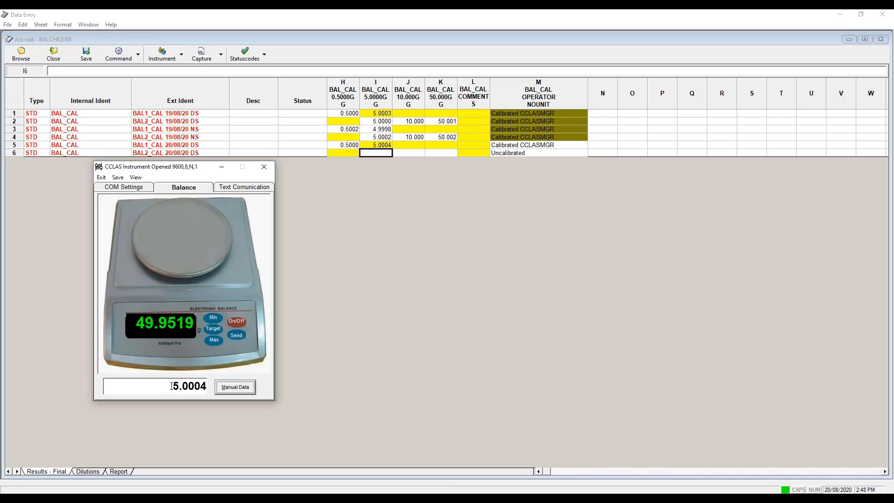
{"action": "left_click", "coordinate": [243, 390]}
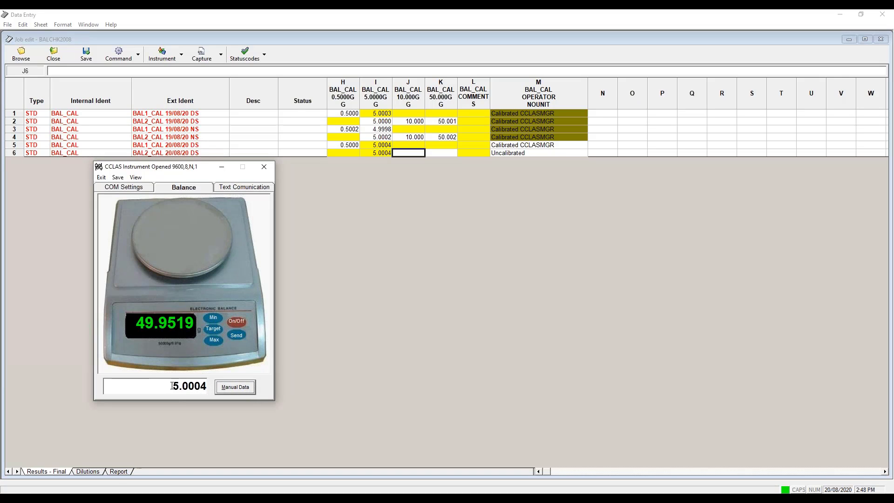
{"action": "double_click", "coordinate": [204, 386]}
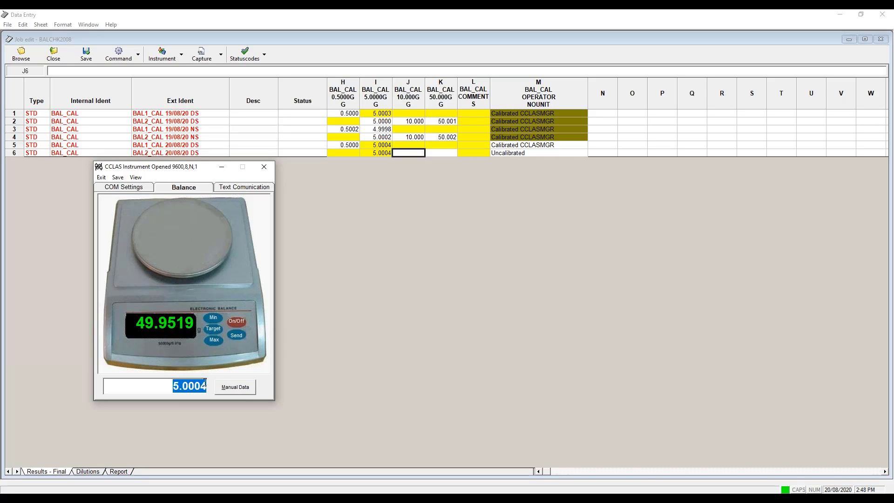
{"action": "type", "text": "10.001"}
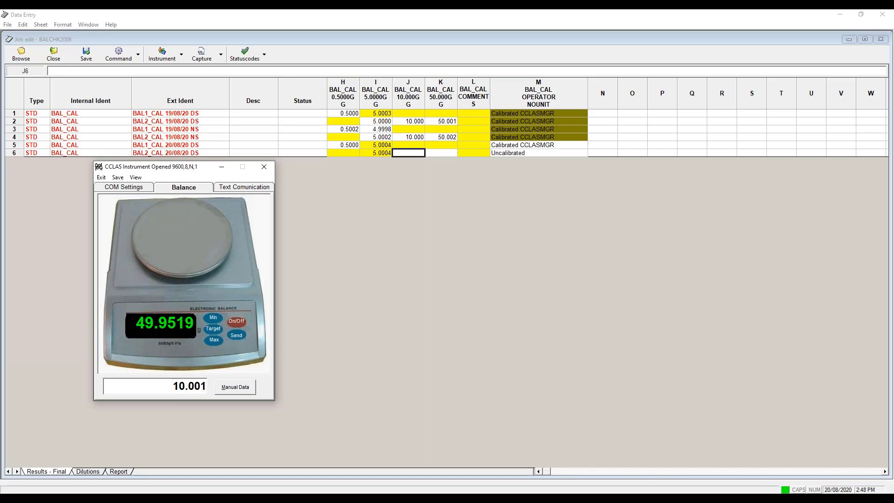
{"action": "left_click", "coordinate": [224, 388]}
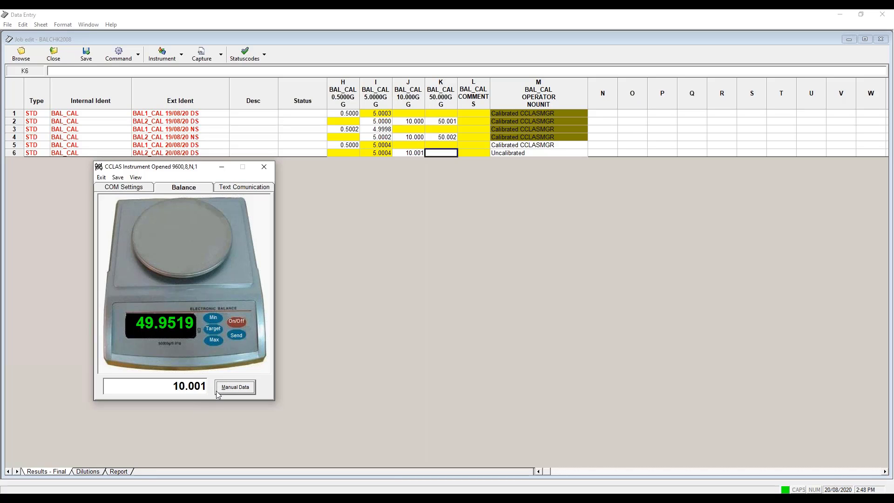
- Try a manual balance reading of 51 for the 50.000G check of BAL2_CAL 20/08/20 DS, and dismiss the calibration check message
{"action": "left_click_drag", "start_coordinate": [175, 384], "coordinate": [203, 385]}
{"action": "type", "text": "51"}
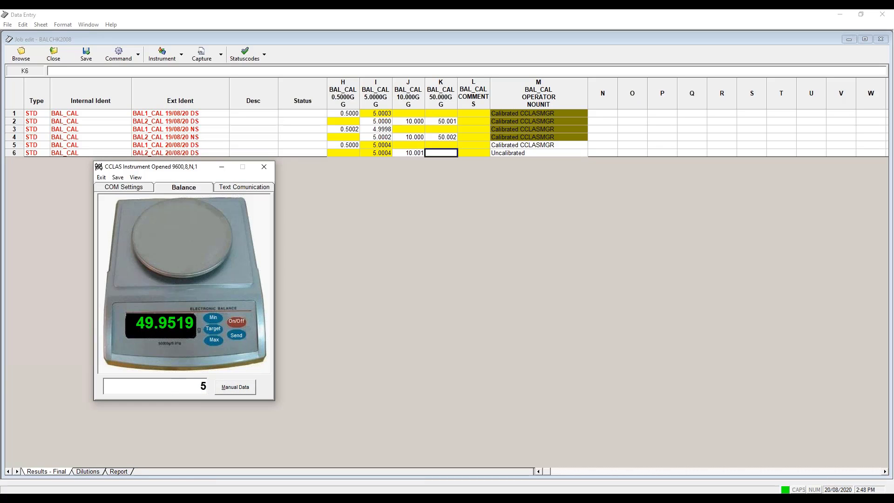
{"action": "left_click", "coordinate": [235, 387]}
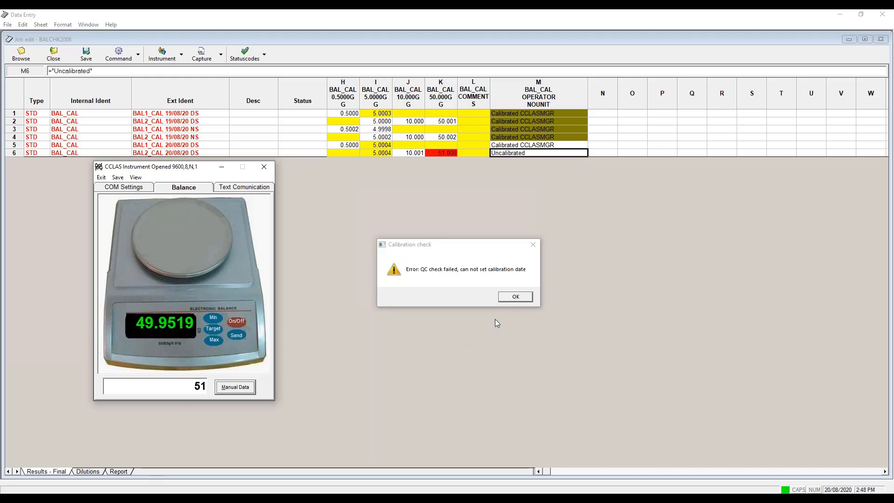
{"action": "left_click", "coordinate": [516, 296]}
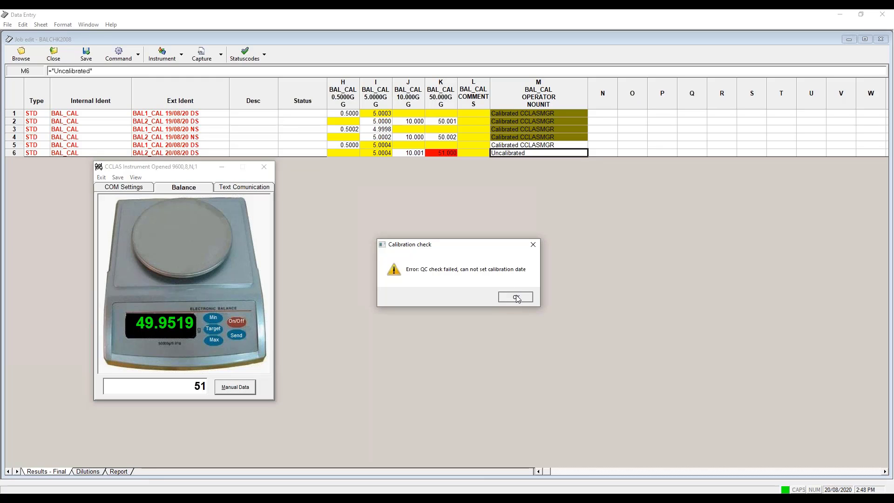
- Send a manual balance reading of 50 for the 50.000G check of BAL2_CAL 20/08/20 DS, and minimize the balance simulator
{"action": "type", "text": "50"}
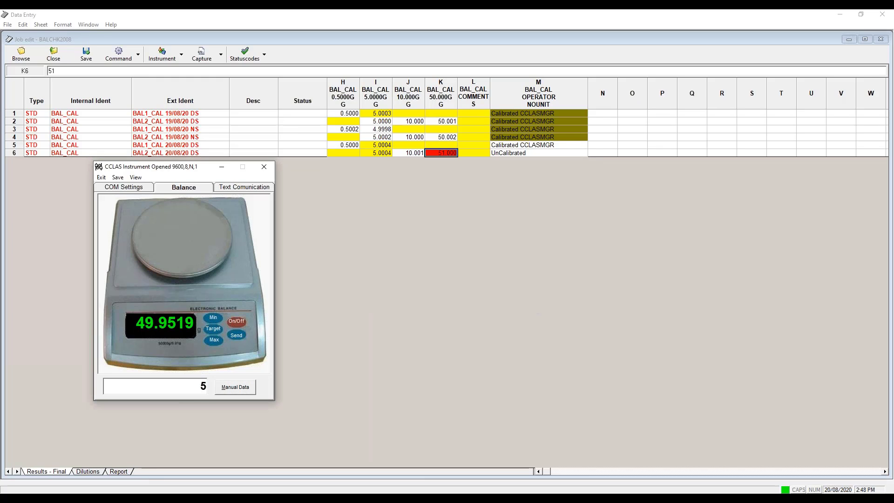
{"action": "left_click", "coordinate": [236, 391]}
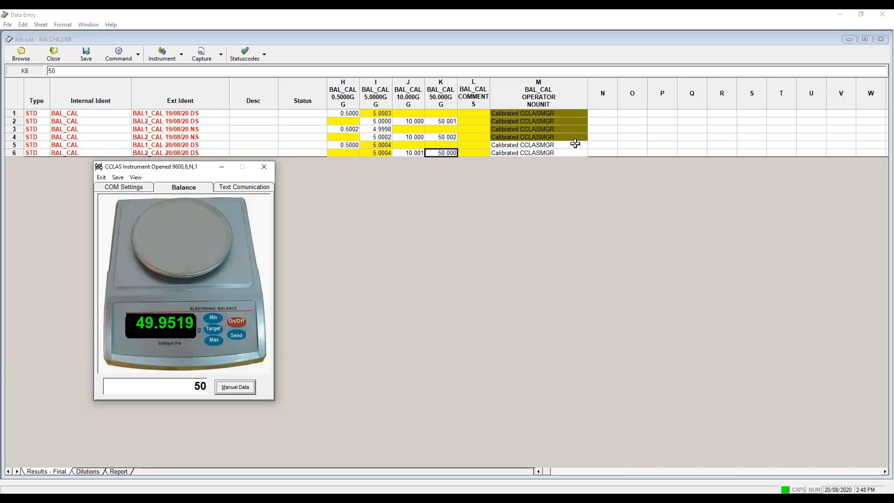
{"action": "left_click", "coordinate": [222, 166]}
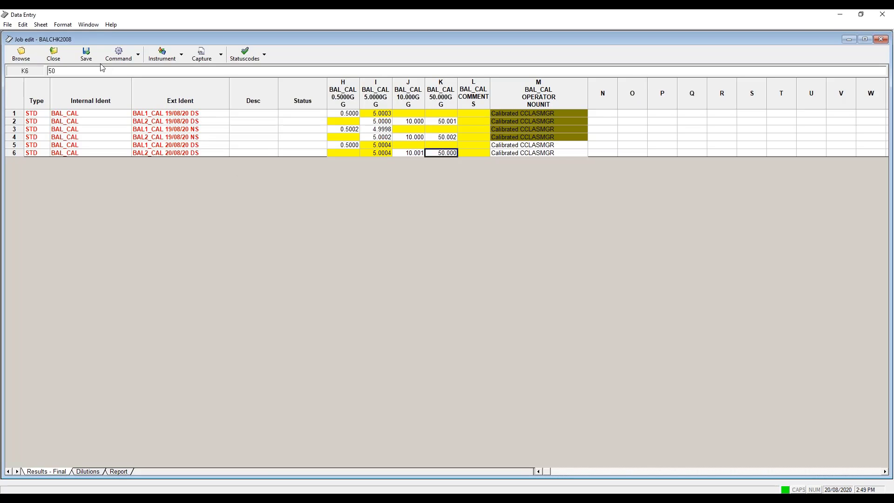
- Save and leave the BALCHK2008 check job, and open BLASTHOLE job JB027839 in weight/volume mode for the FA50 scheme
{"action": "left_click", "coordinate": [88, 56]}
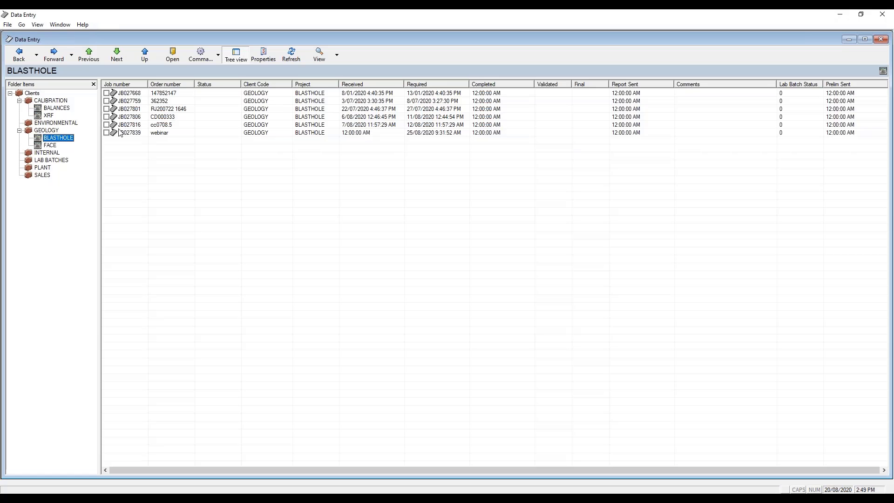
{"action": "double_click", "coordinate": [120, 134]}
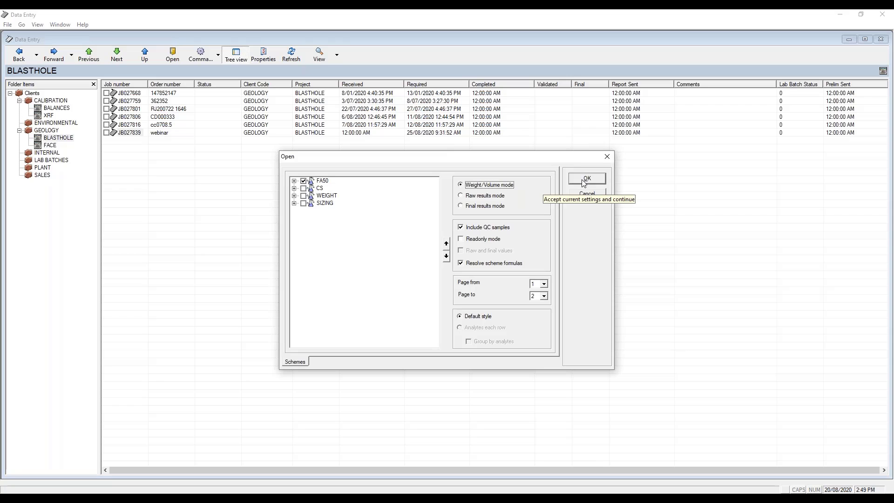
{"action": "left_click", "coordinate": [582, 181]}
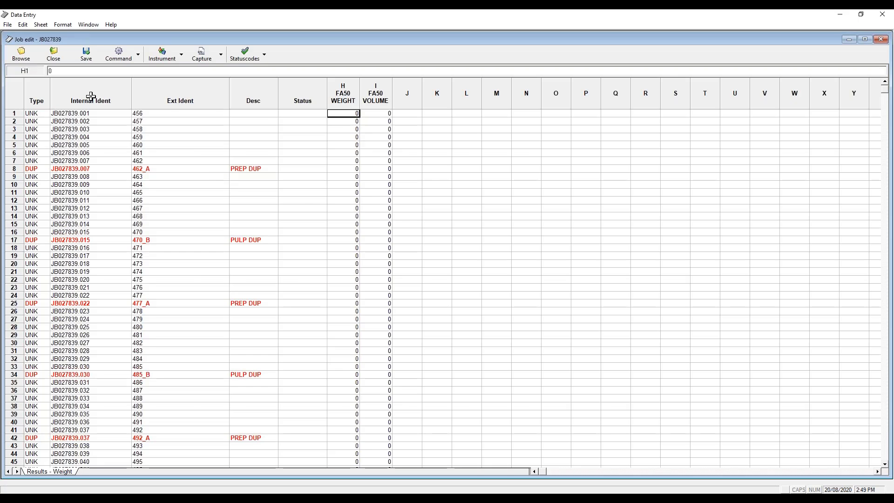
- Connect the BAL1 Sartorius A200S L balance as the instrument for capturing WEIGHT in job JB027839
{"action": "left_click", "coordinate": [139, 56]}
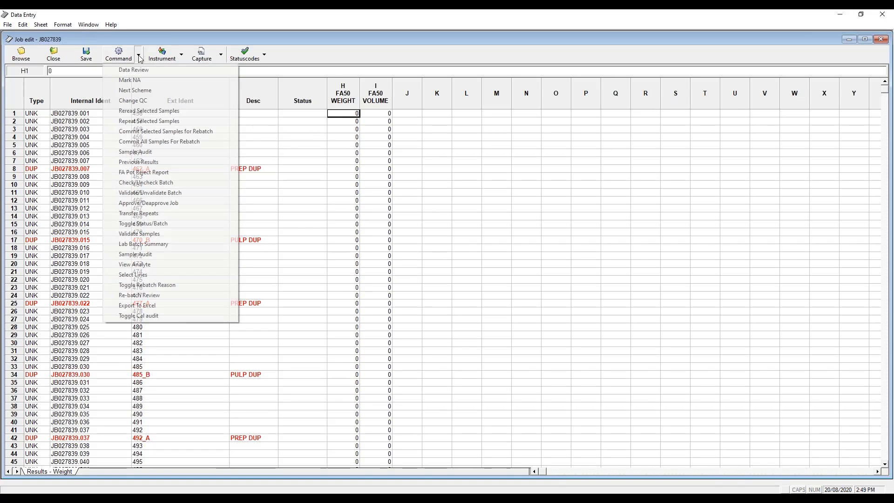
{"action": "left_click", "coordinate": [182, 56]}
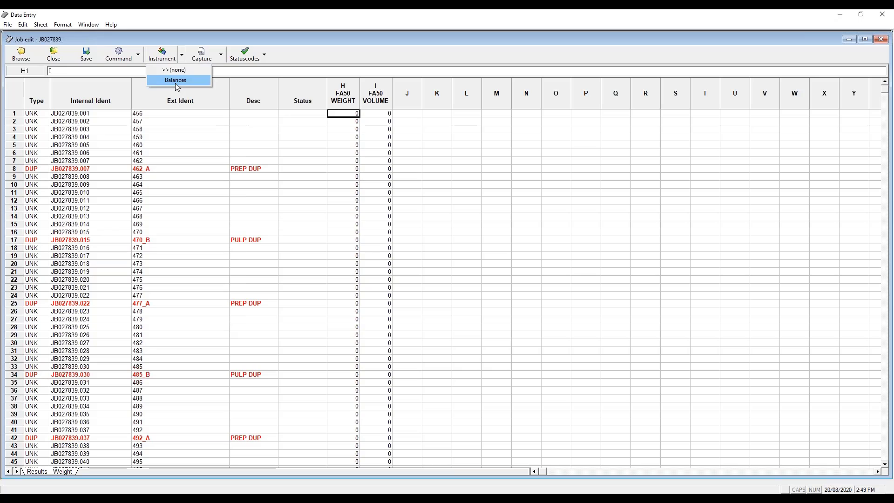
{"action": "left_click", "coordinate": [176, 83]}
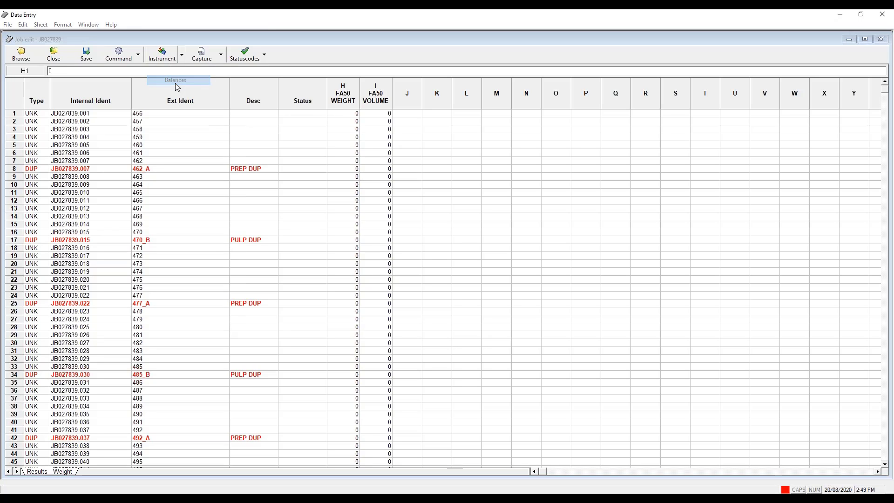
{"action": "left_click", "coordinate": [73, 60]}
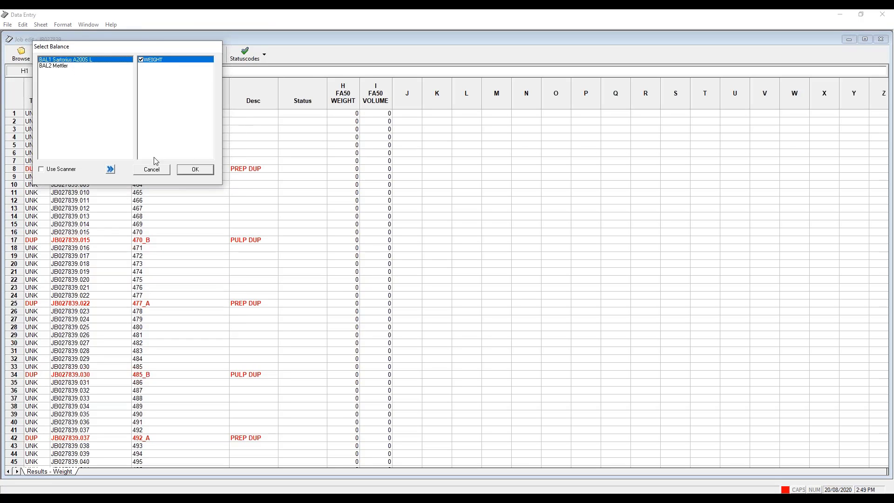
{"action": "left_click", "coordinate": [189, 170]}
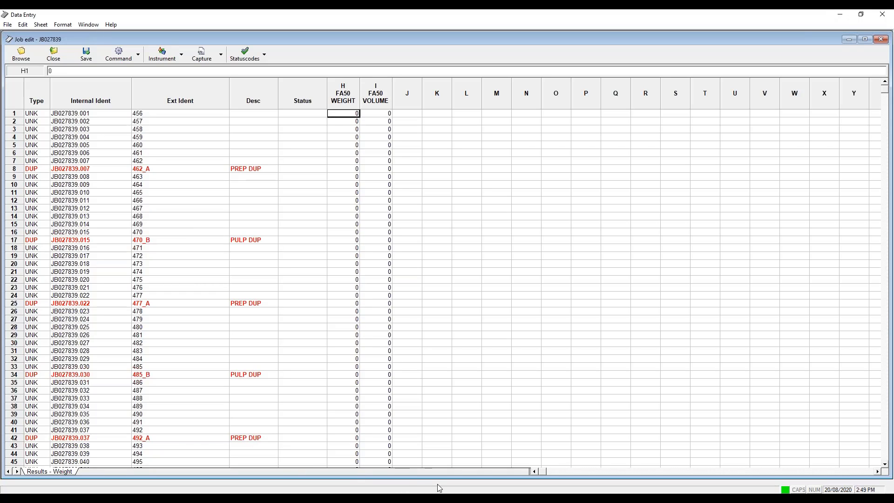
- Send a simulated balance reading to the FA50 WEIGHT of each of the samples JB027839.001 to JB027839.004
{"action": "left_click", "coordinate": [437, 498]}
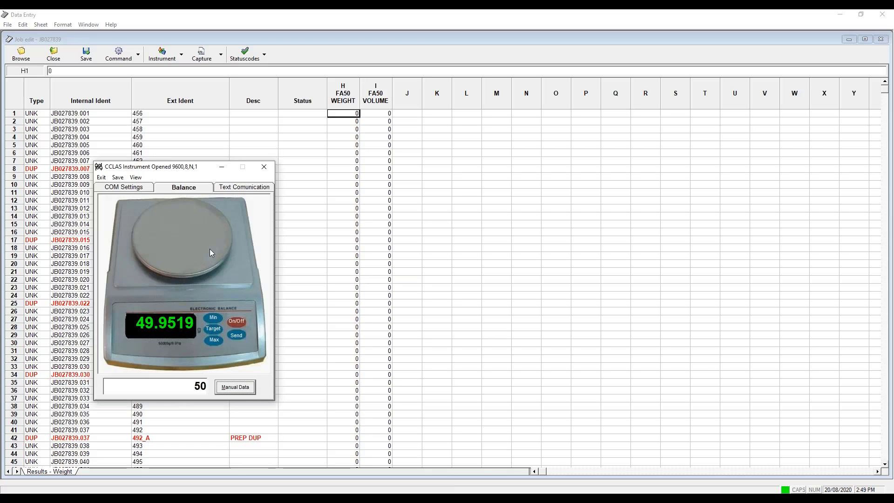
{"action": "left_click", "coordinate": [236, 334]}
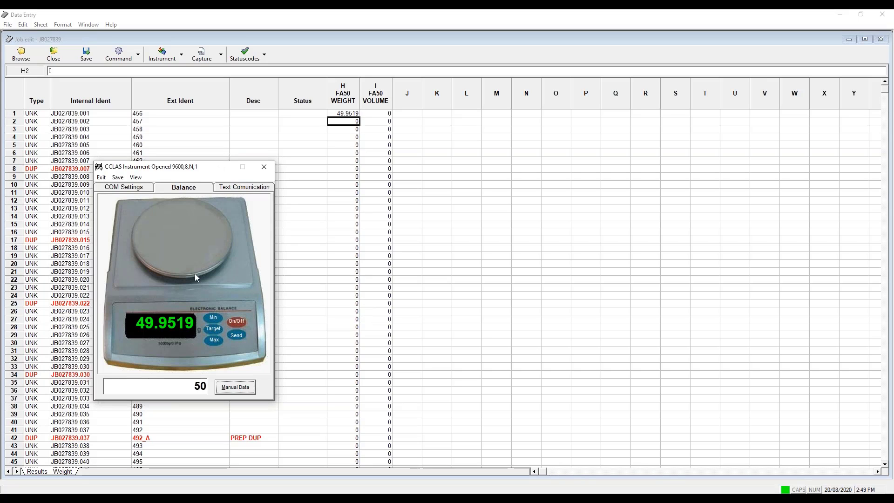
{"action": "left_click", "coordinate": [195, 274]}
{"action": "left_click", "coordinate": [231, 335]}
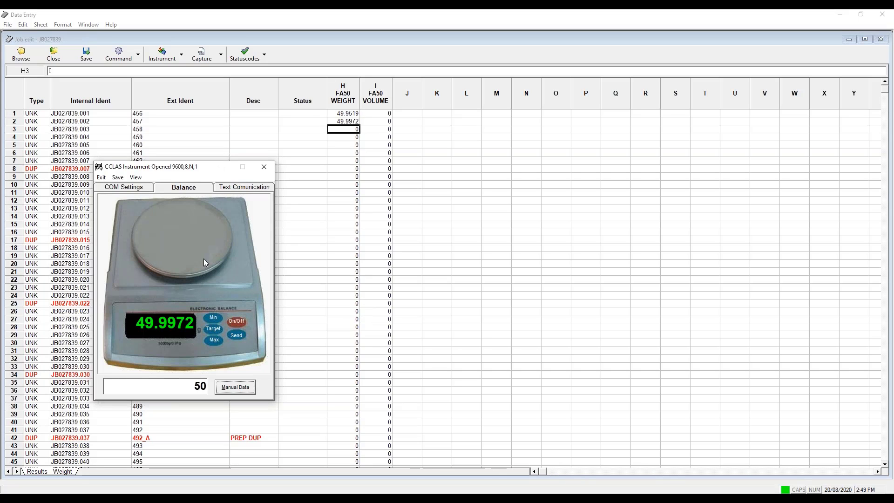
{"action": "left_click", "coordinate": [204, 259]}
{"action": "left_click", "coordinate": [236, 335]}
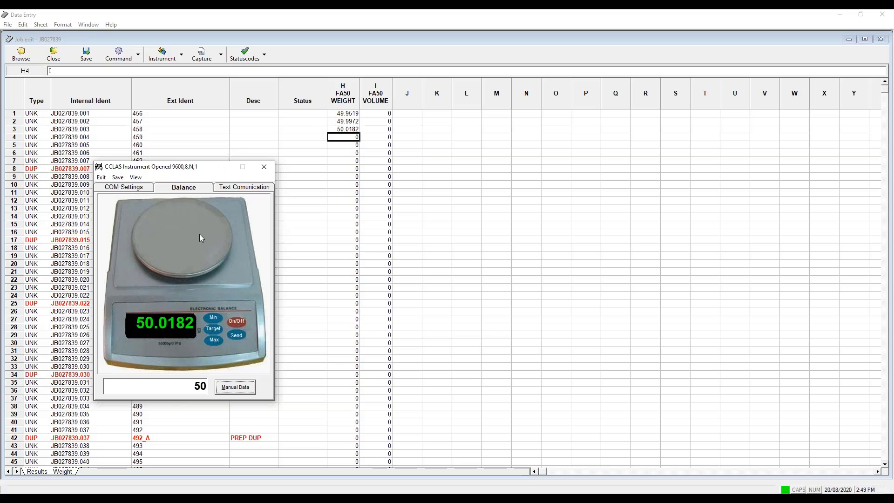
{"action": "left_click", "coordinate": [200, 238]}
{"action": "left_click", "coordinate": [236, 335]}
- Enter an FA50 WEIGHT of 50 by hand for samples JB027839.005 and JB027839.006, and save the job
{"action": "left_click", "coordinate": [341, 146]}
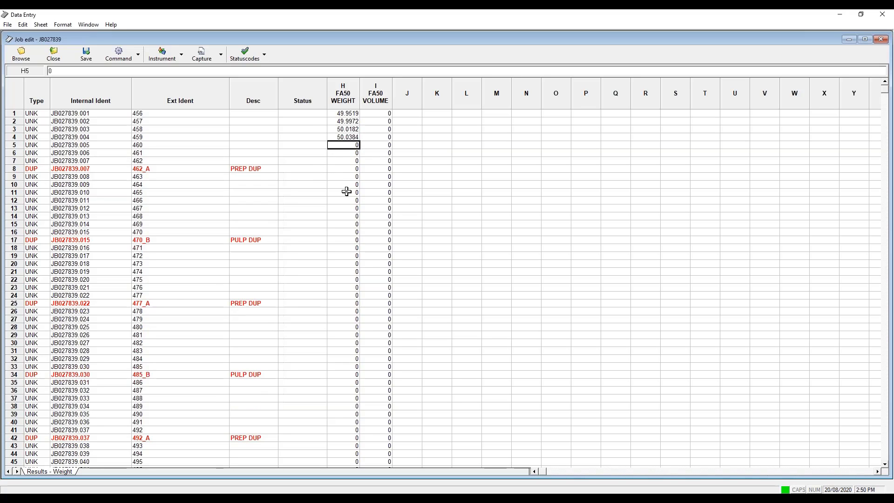
{"action": "type", "text": "50"}
{"action": "key", "text": "Return"}
{"action": "type", "text": "50"}
{"action": "key", "text": "Return"}
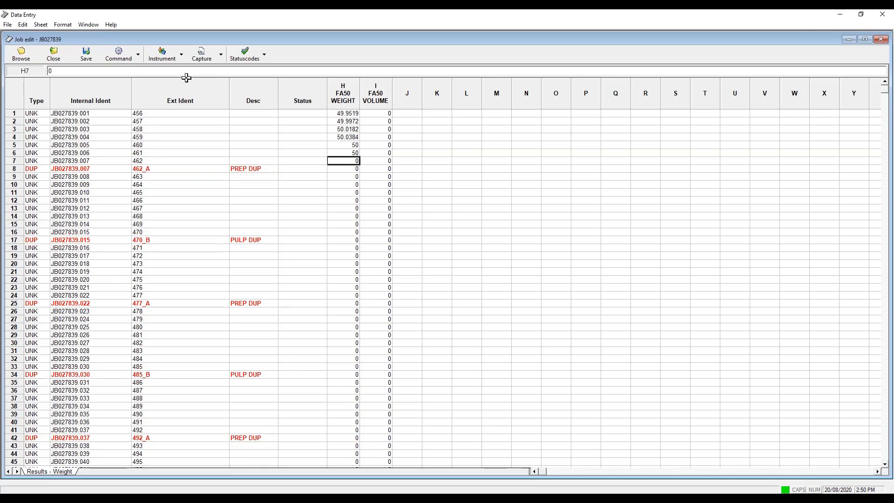
{"action": "left_click", "coordinate": [86, 53]}
- Toggle the calibration audit for the job and check the Cal entry of the manually weighed sample JB027839.005
{"action": "left_click", "coordinate": [138, 55]}
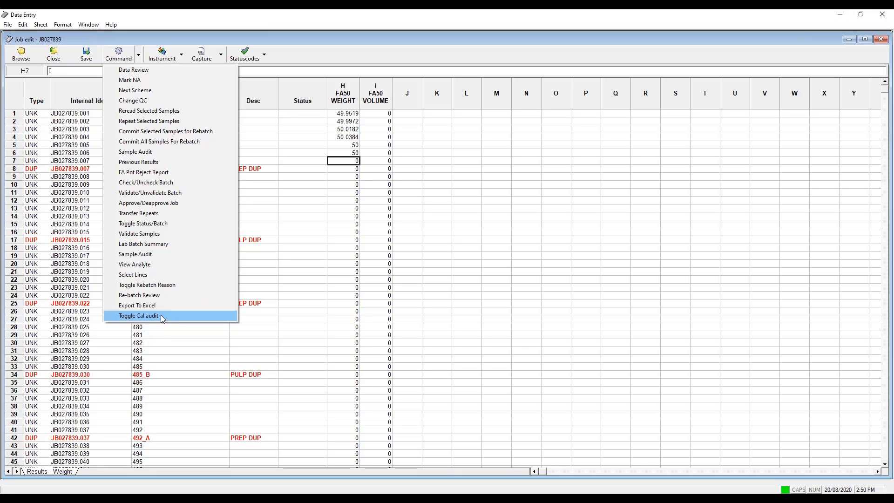
{"action": "left_click", "coordinate": [160, 314]}
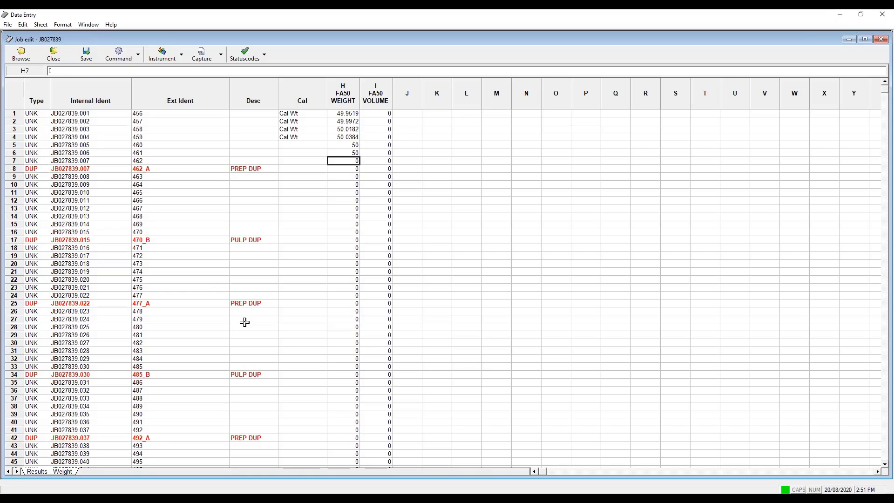
{"action": "left_click", "coordinate": [334, 145]}
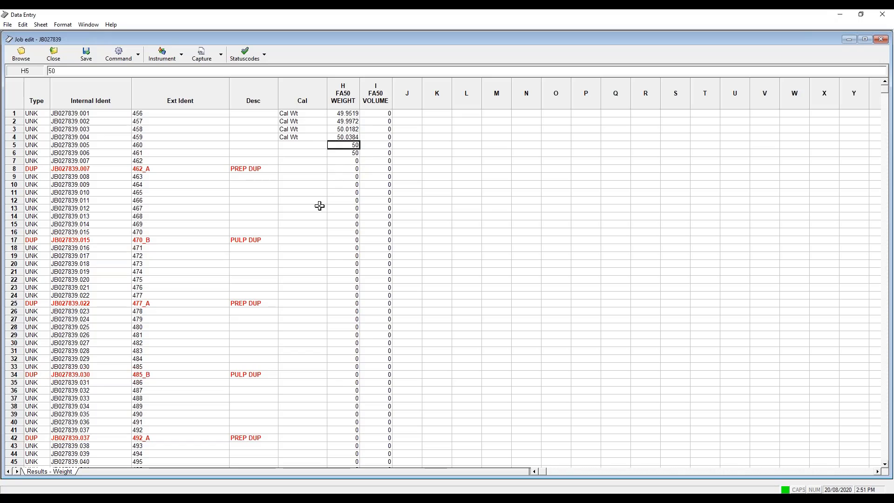
{"action": "left_click", "coordinate": [297, 145]}
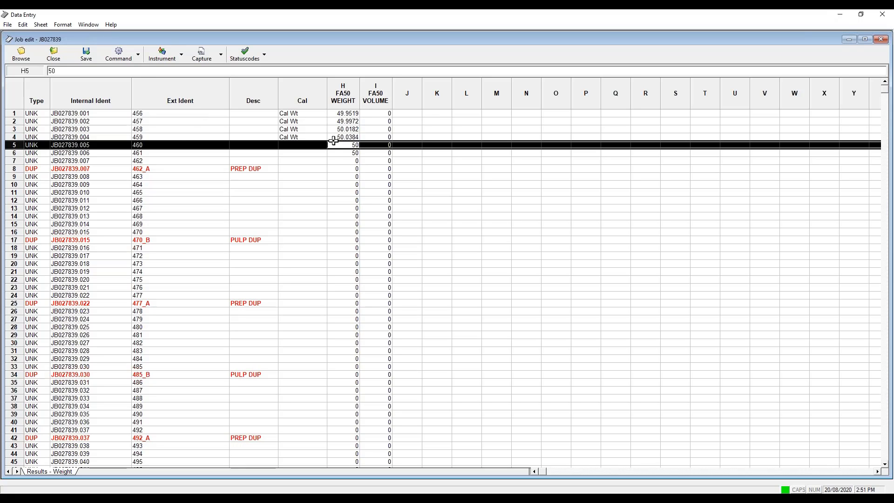
- Stop the balance capture and close job JB027839 to go to the XRF project of the CALIBRATION client
{"action": "left_click", "coordinate": [222, 56]}
{"action": "left_click", "coordinate": [215, 80]}
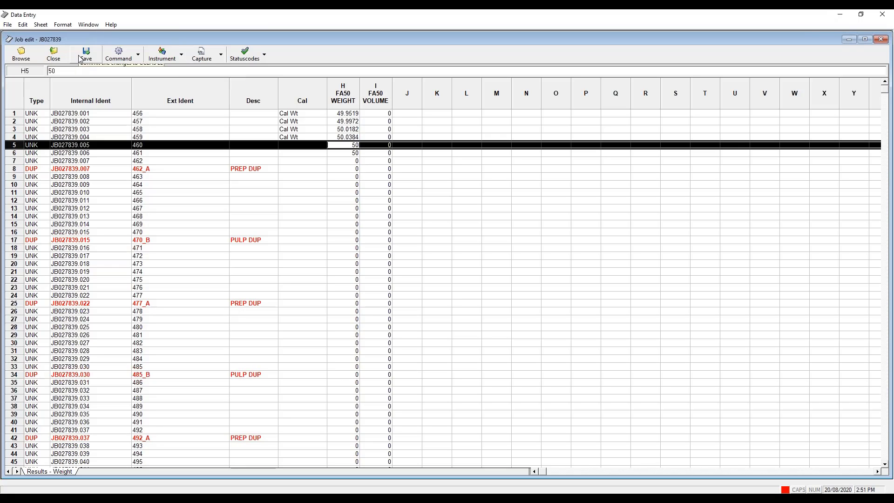
{"action": "left_click", "coordinate": [56, 60]}
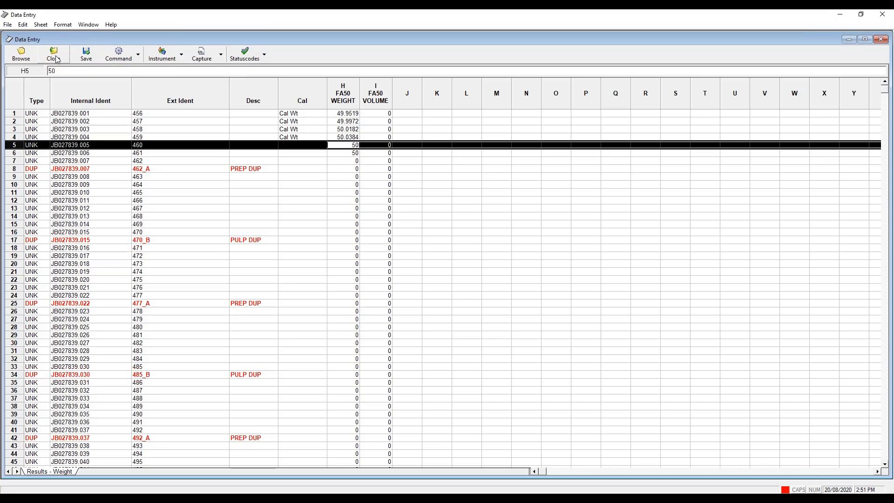
{"action": "left_click", "coordinate": [53, 115]}
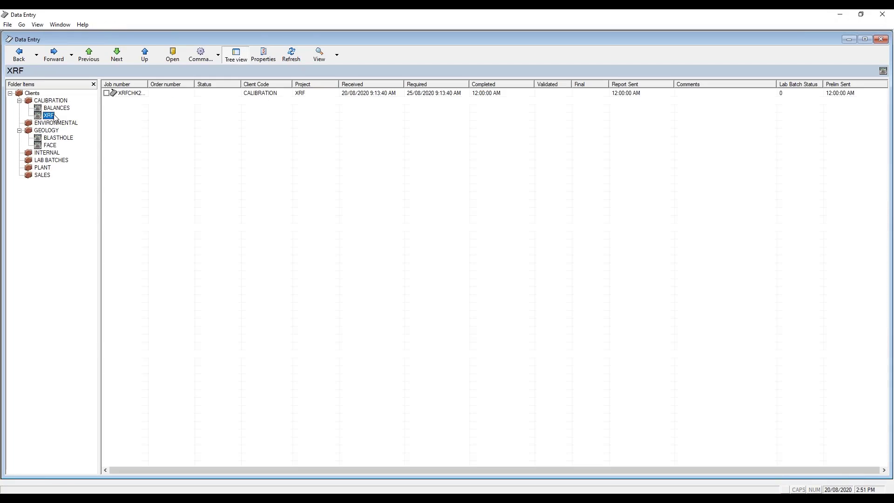
{"action": "double_click", "coordinate": [128, 94]}
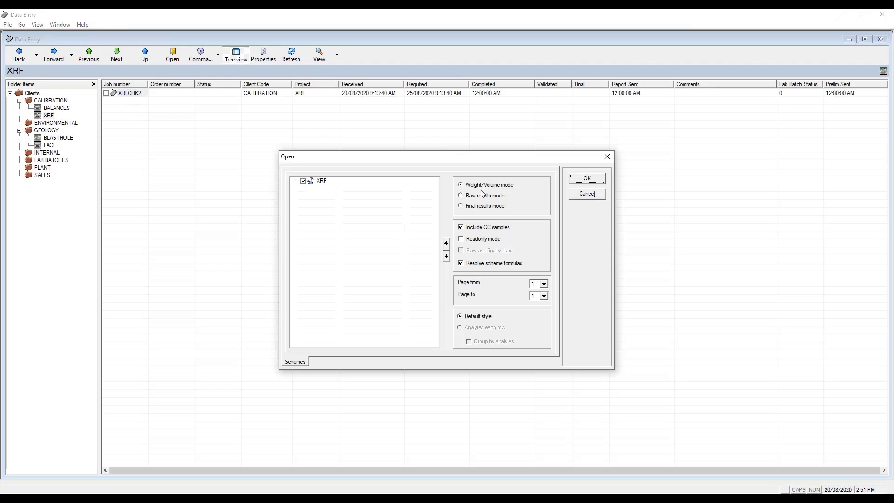
{"action": "left_click", "coordinate": [588, 180]}
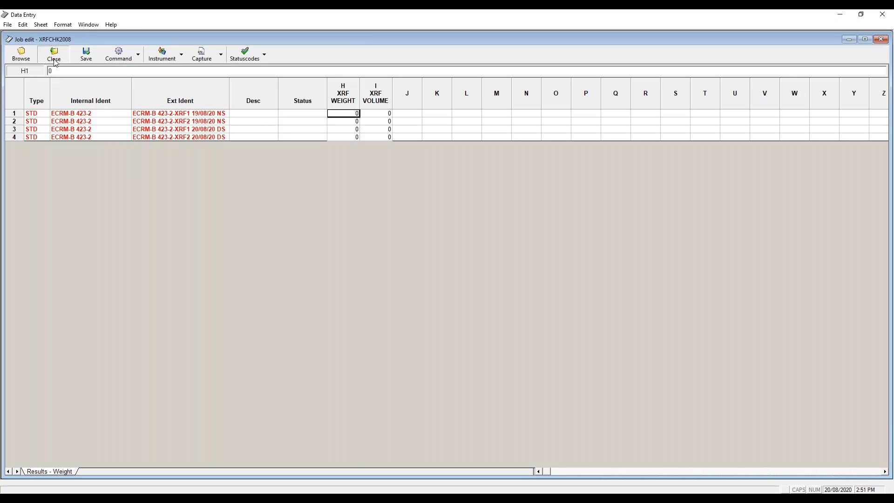
{"action": "left_click", "coordinate": [57, 55]}
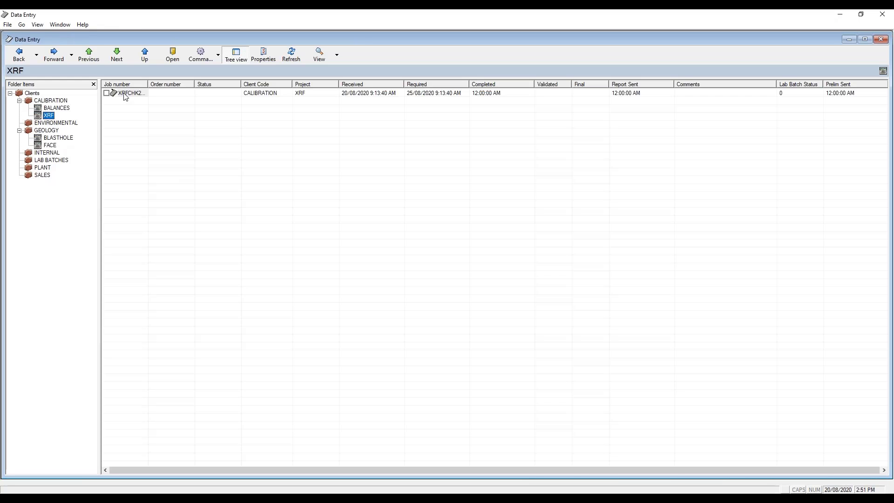
- Open the XRF calibration job XRFCHK2008 in final results mode with the XRF scheme
{"action": "double_click", "coordinate": [125, 93]}
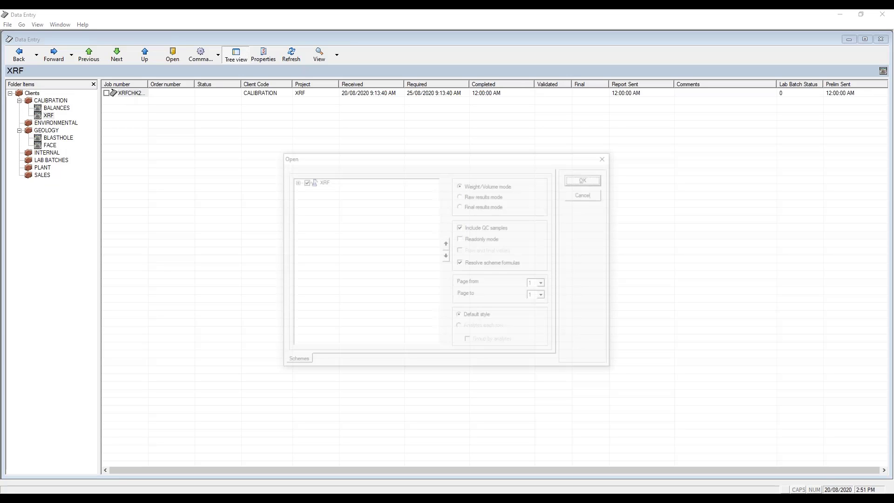
{"action": "left_click", "coordinate": [585, 181]}
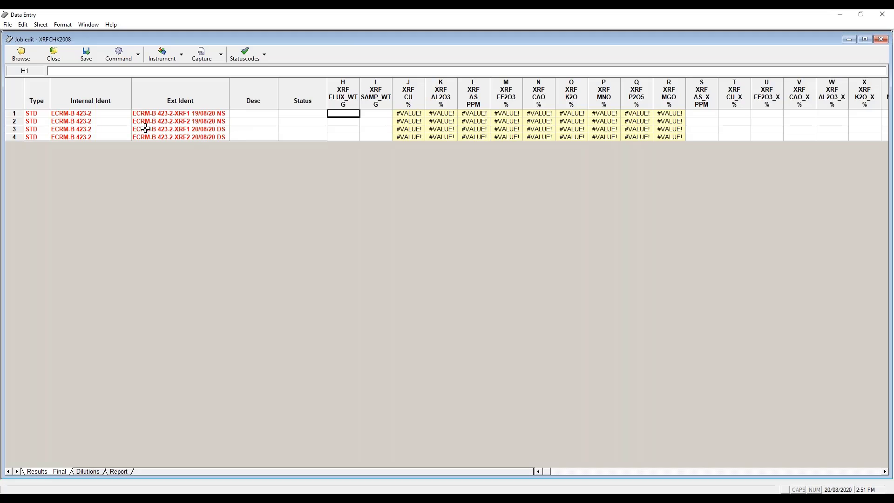